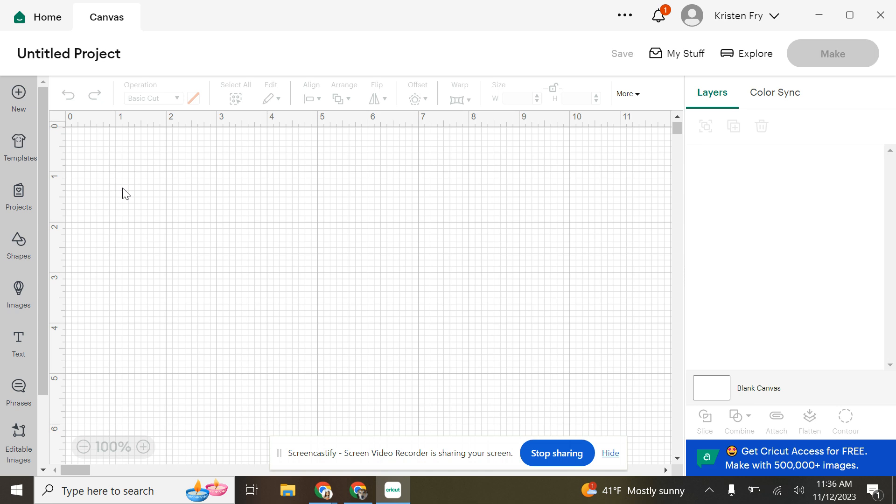
- Browse all images in the Cricut library with the results filtered to free ones only
left_click(16, 295)
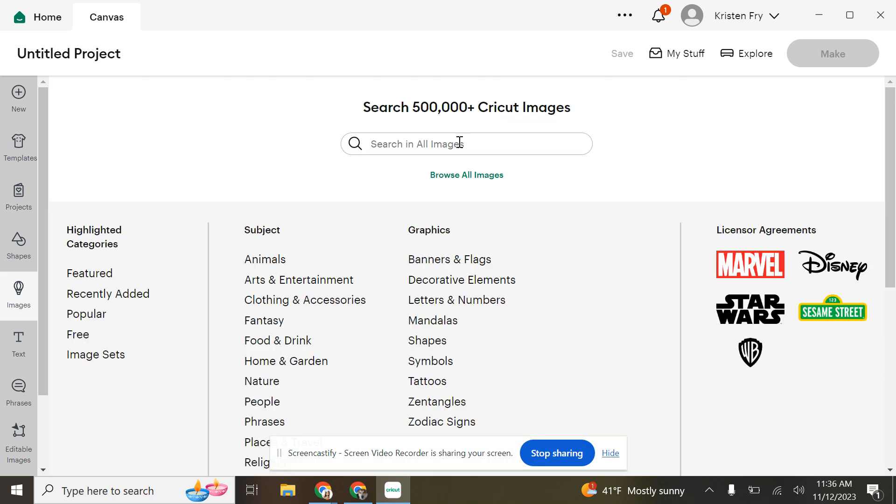
left_click(468, 176)
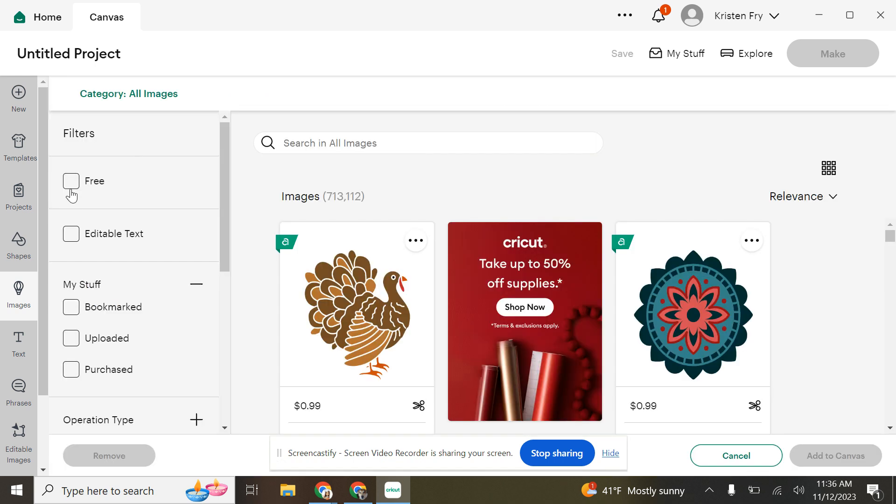
left_click(72, 191)
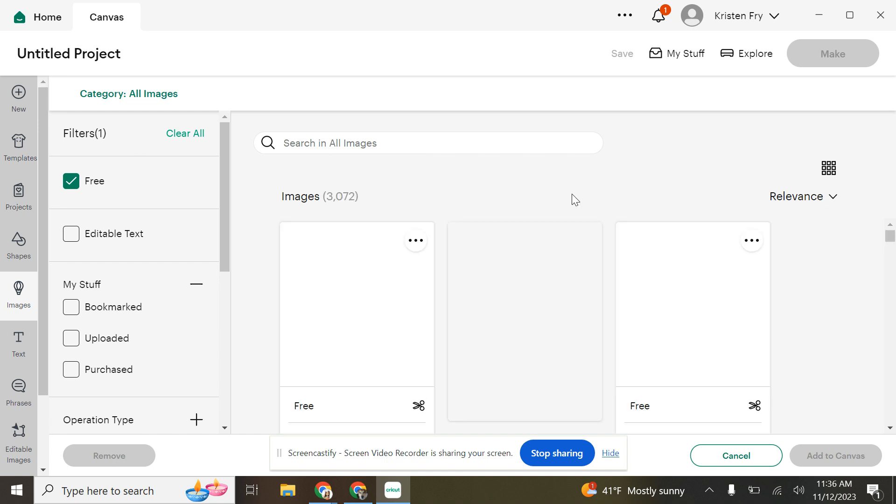
scroll(642, 295, "down", 10)
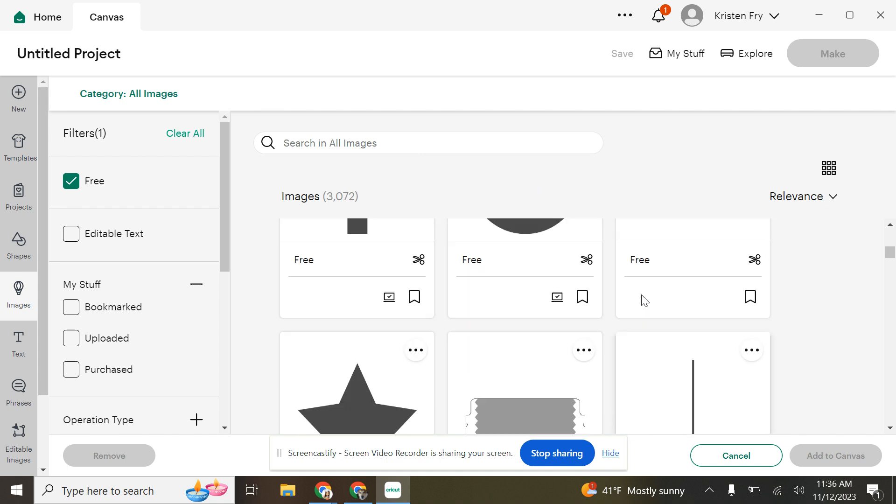
- Remove the Free filter and look through the designs and prices in the full image library
left_click(70, 185)
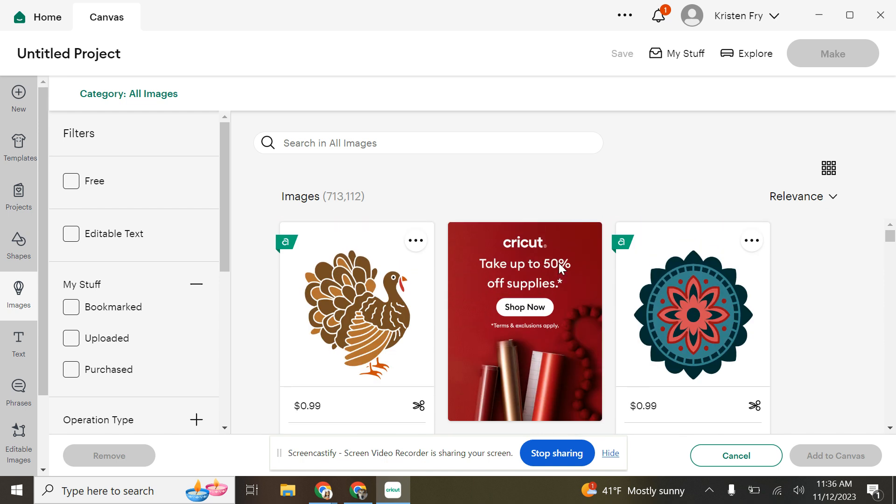
scroll(558, 263, "down", 5)
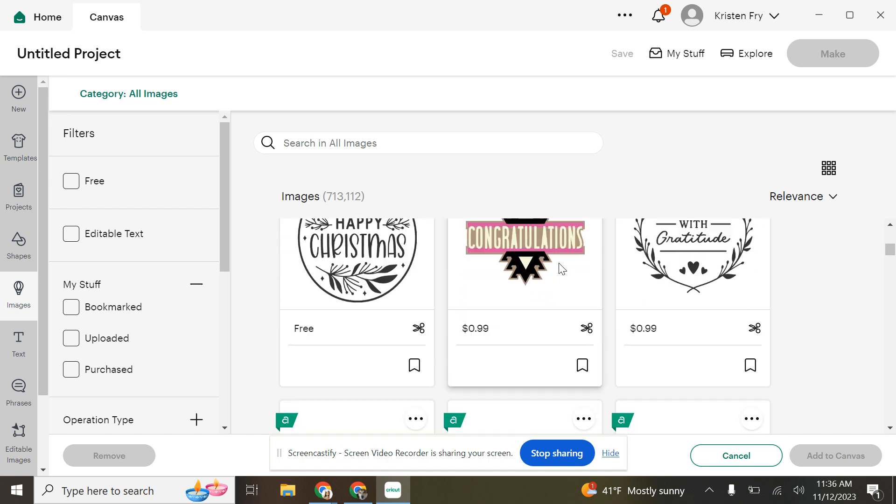
scroll(559, 263, "down", 5)
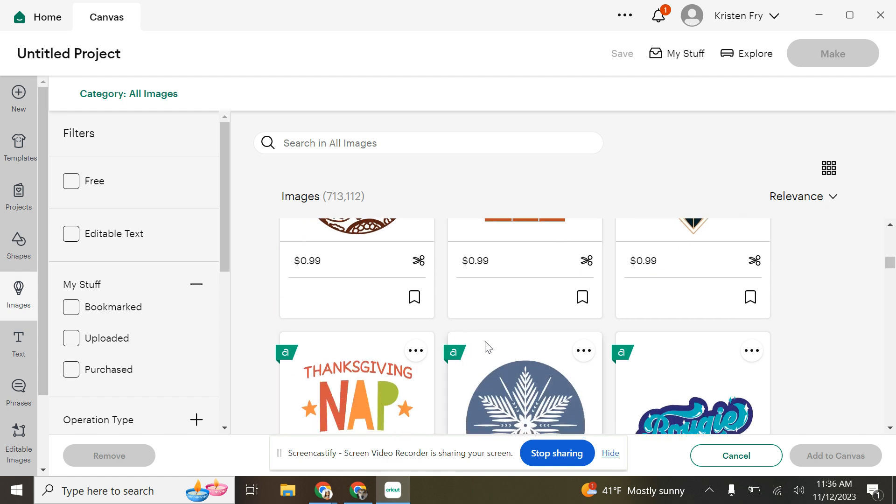
scroll(488, 348, "down", 2)
scroll(486, 343, "down", 5)
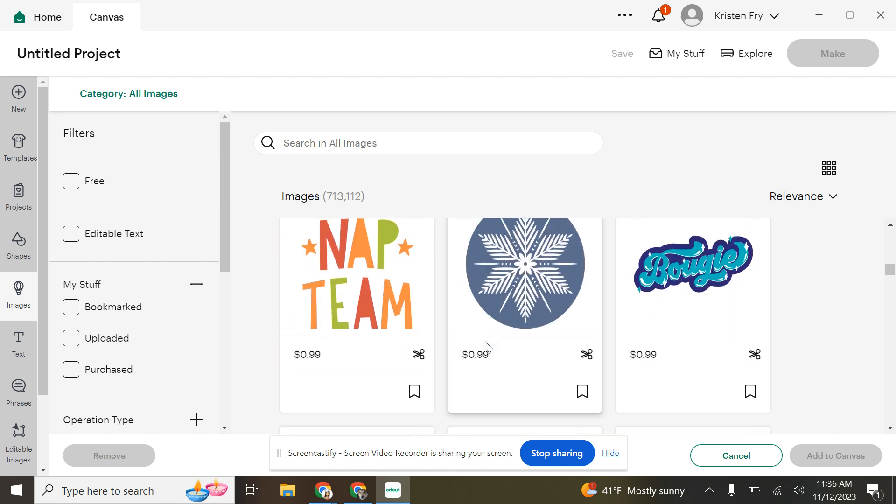
scroll(486, 347, "down", 10)
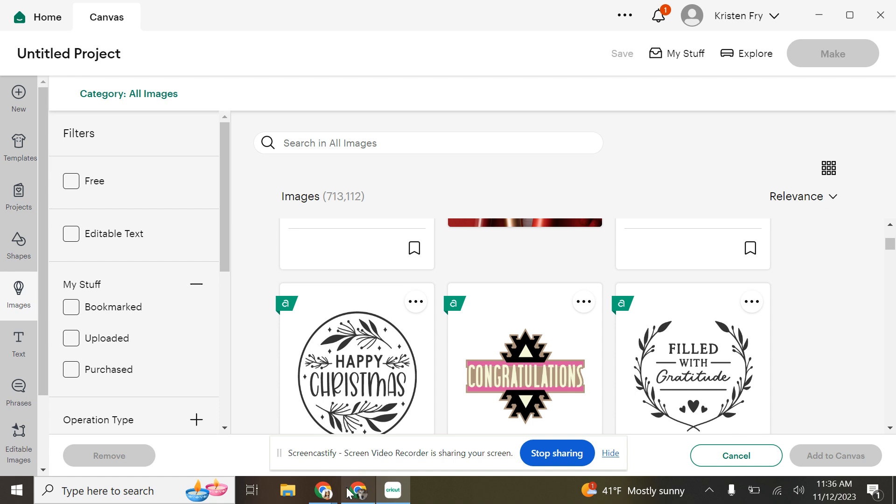
- Switch to Etsy in Chrome and open the account's purchase history
mouse_move(327, 499)
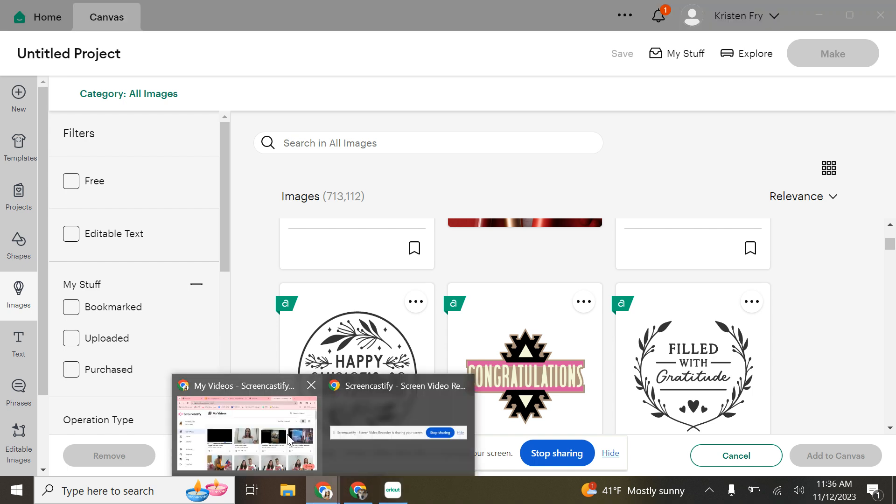
left_click(285, 415)
left_click(232, 6)
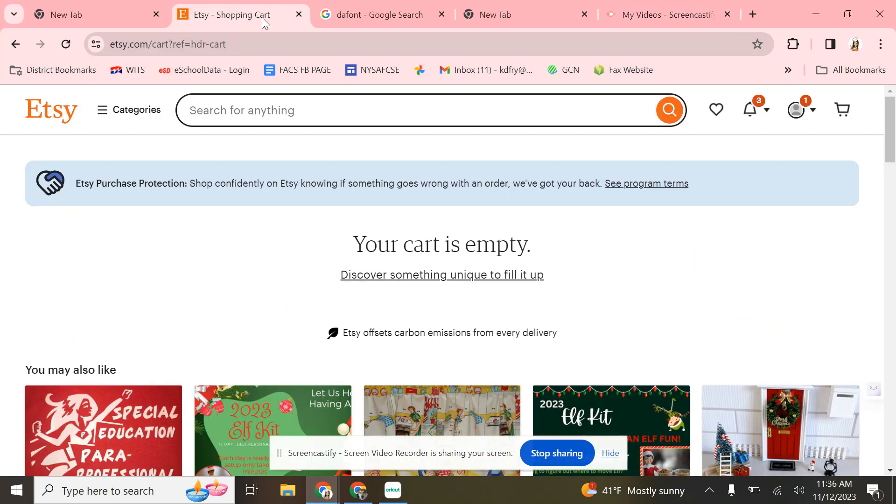
left_click(801, 110)
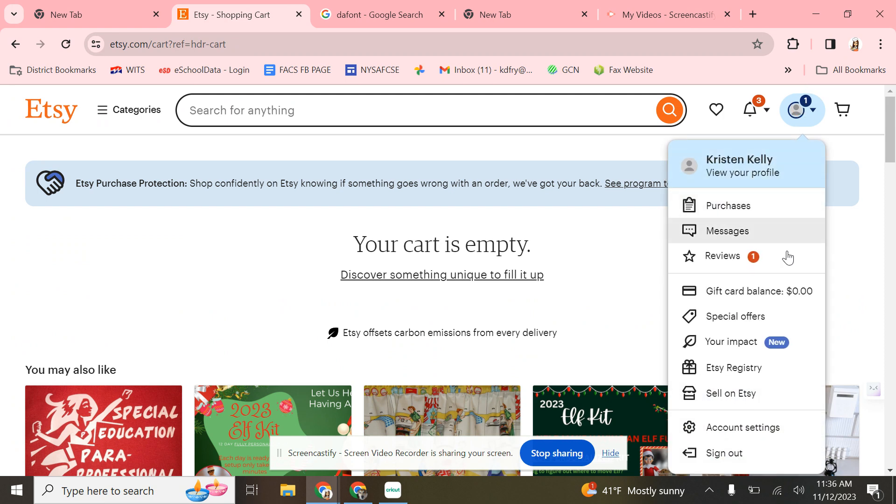
left_click(746, 204)
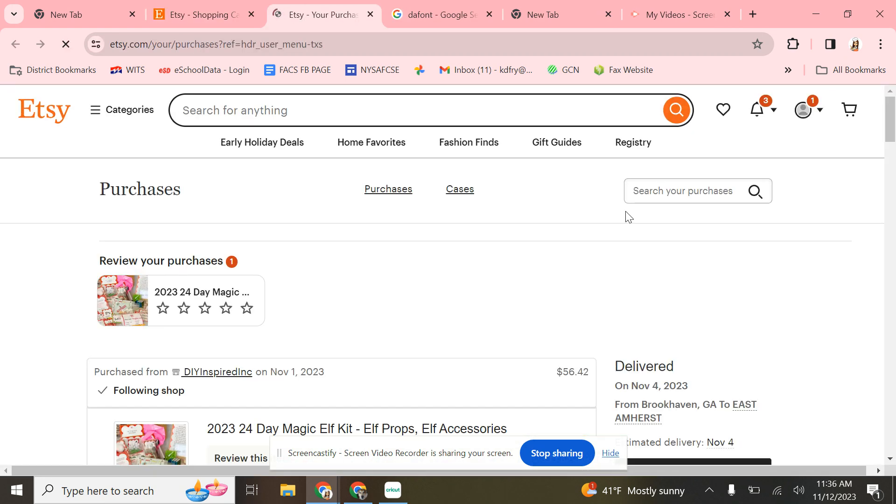
- Find the AlbanianArtShop order for the nine digital SVG PNG JPG football designs and open its download files
scroll(549, 322, "down", 20)
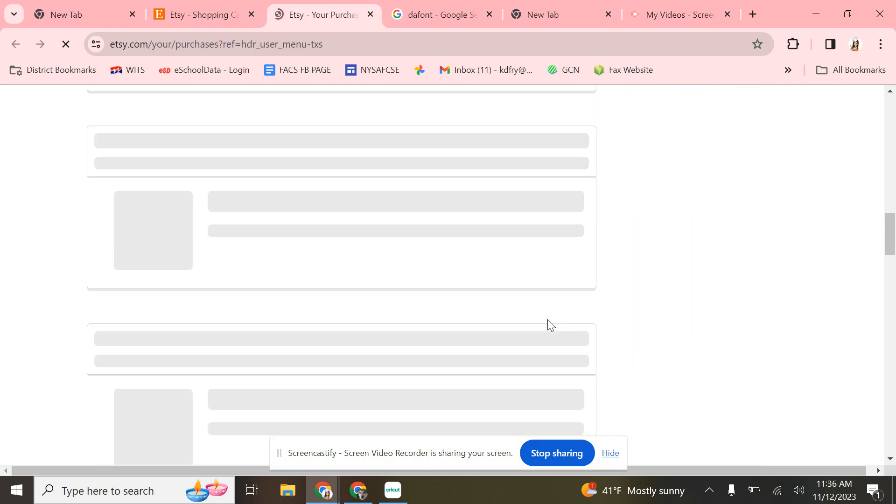
scroll(549, 322, "down", 7)
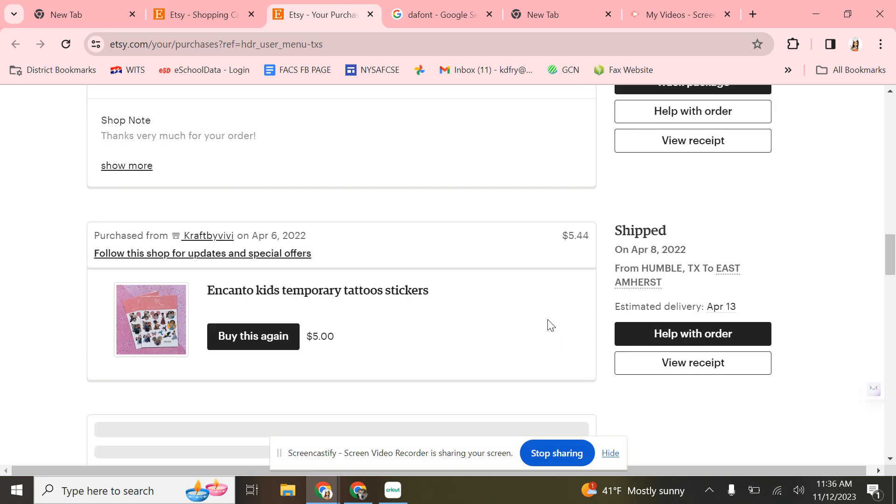
scroll(549, 322, "down", 1)
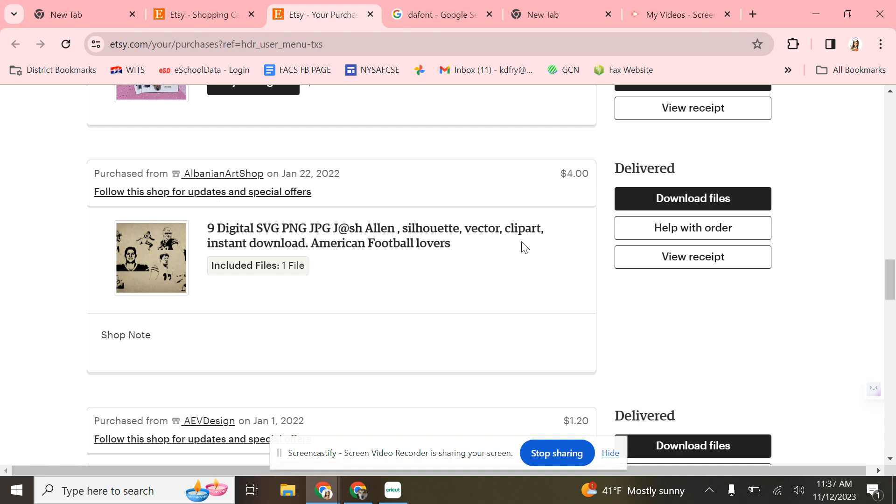
scroll(541, 287, "up", 10)
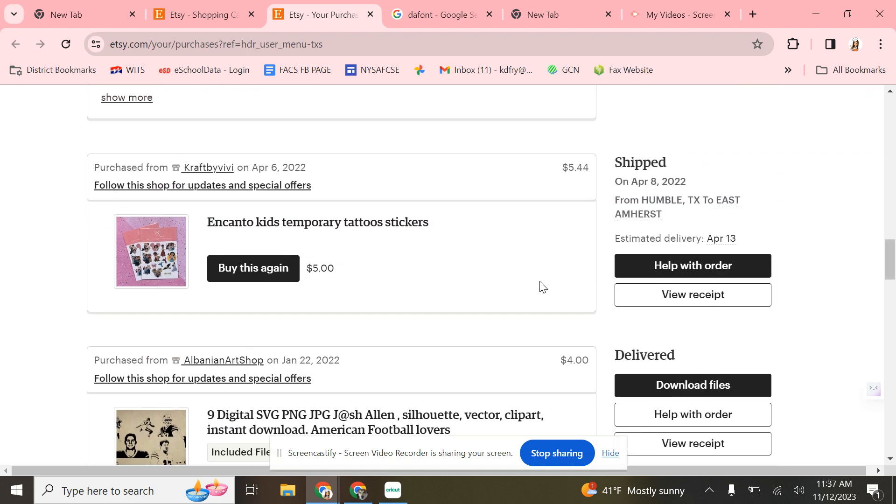
scroll(541, 287, "down", 8)
scroll(541, 288, "down", 3)
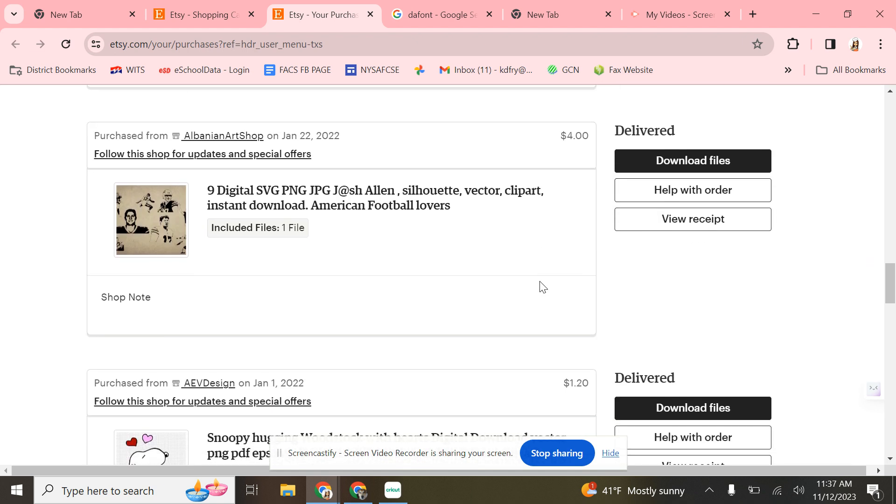
left_click(729, 159)
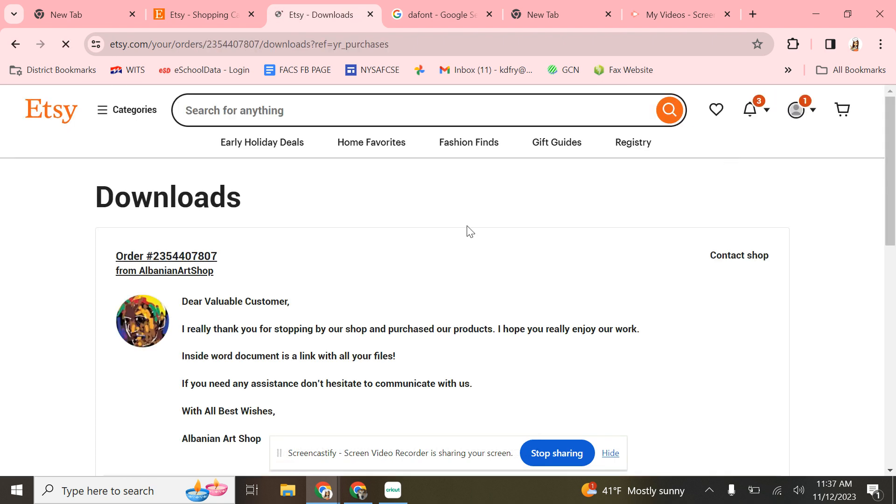
- Download the order's DOWNLOADLINK.docx file and save it to the Desktop as Sample
scroll(391, 290, "down", 3)
scroll(391, 290, "down", 2)
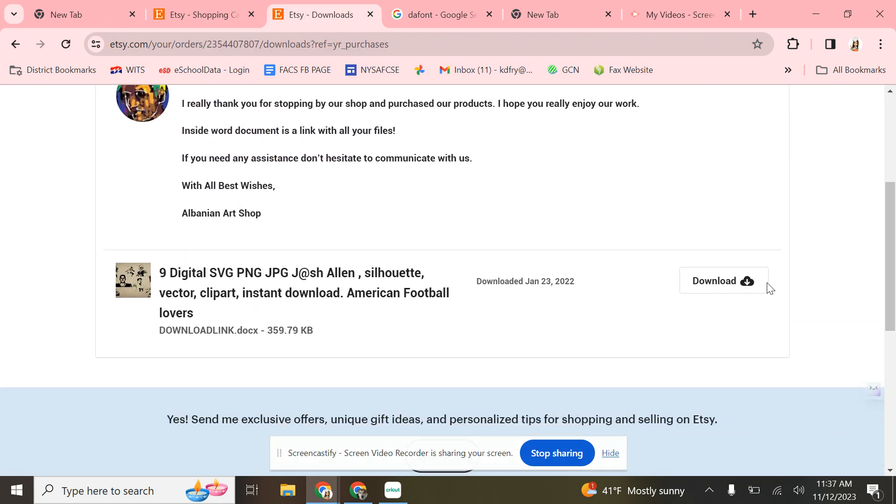
left_click(744, 286)
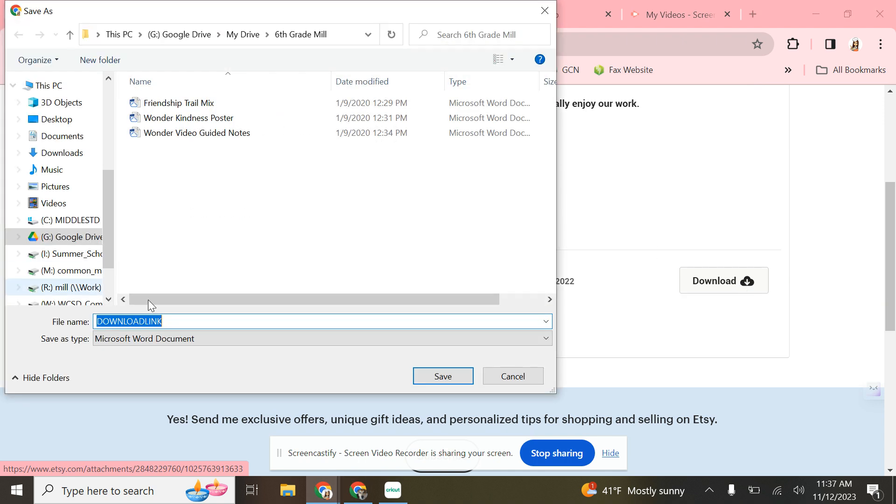
left_click(76, 121)
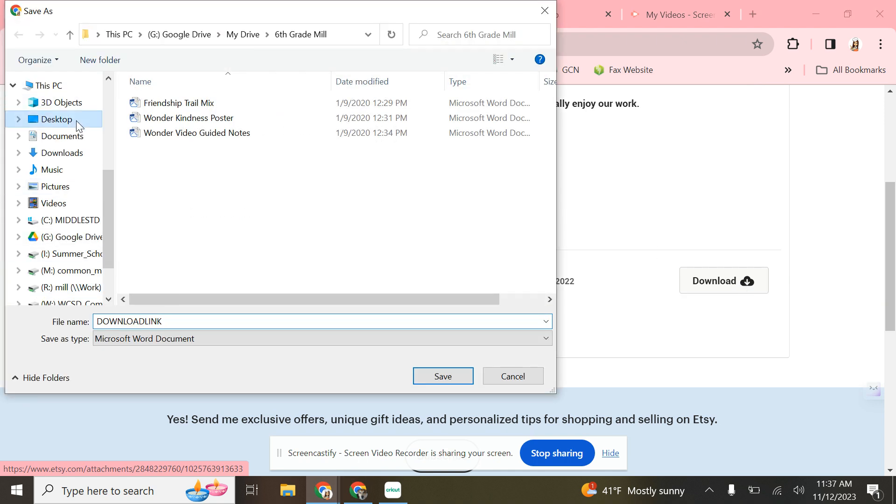
double_click(154, 322)
type("Sample")
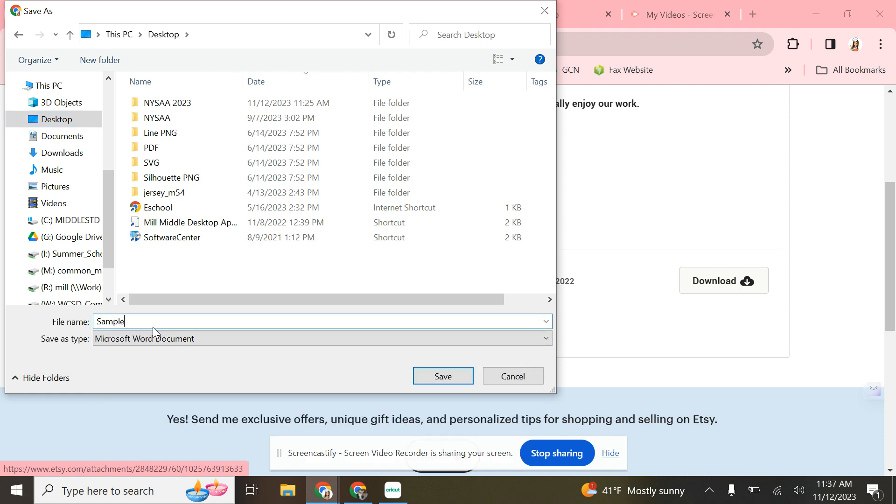
left_click(466, 380)
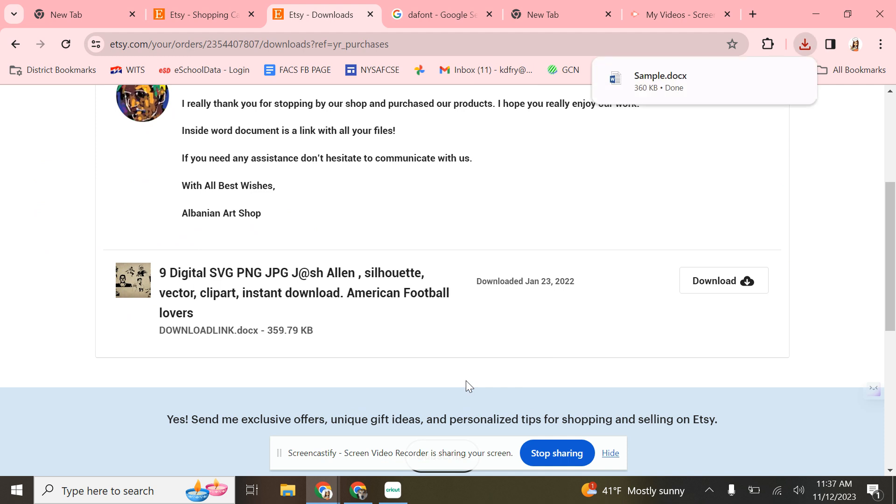
- Open the downloaded Sample document in Word and copy the Google Drive folder link from it
mouse_move(656, 75)
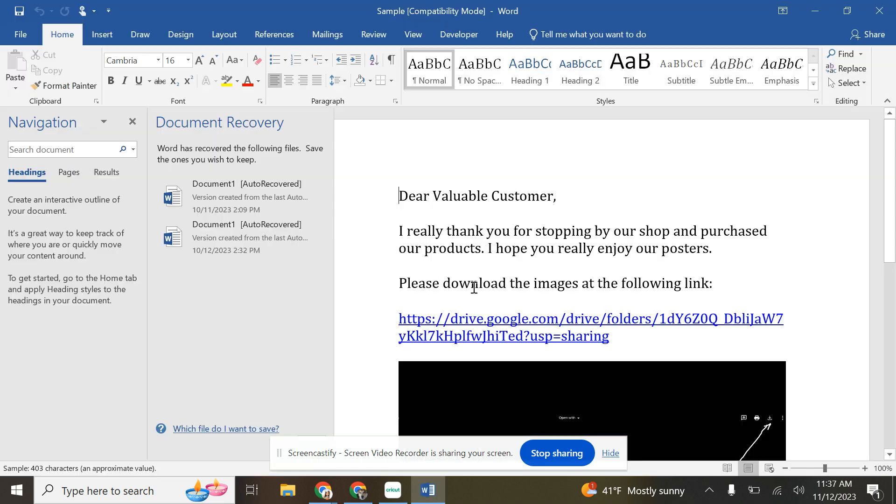
scroll(615, 292, "down", 3)
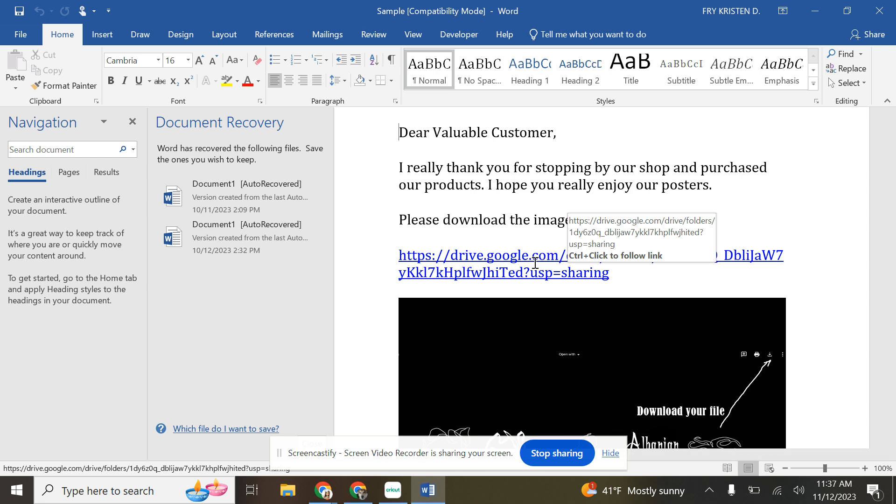
left_click(535, 263)
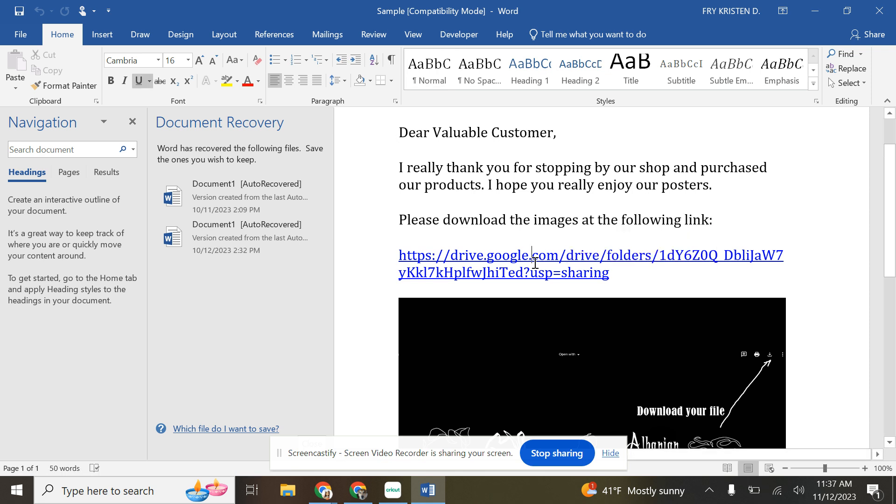
triple_click(535, 264)
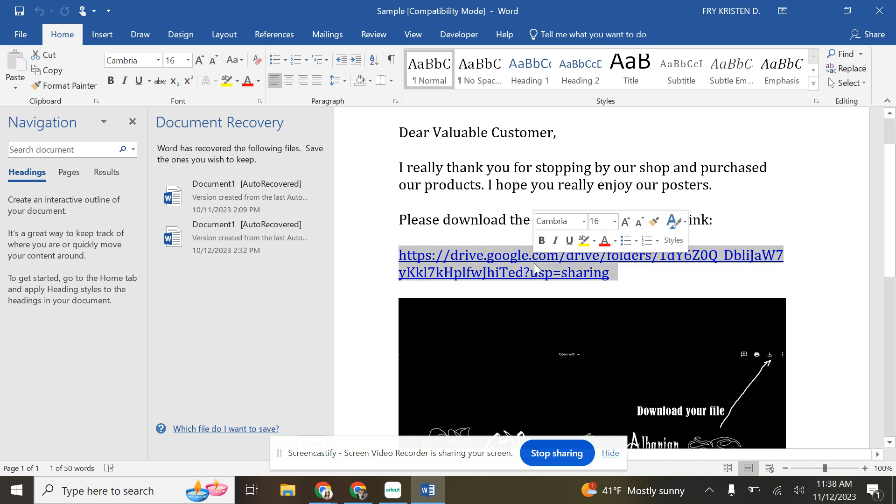
left_click(669, 281)
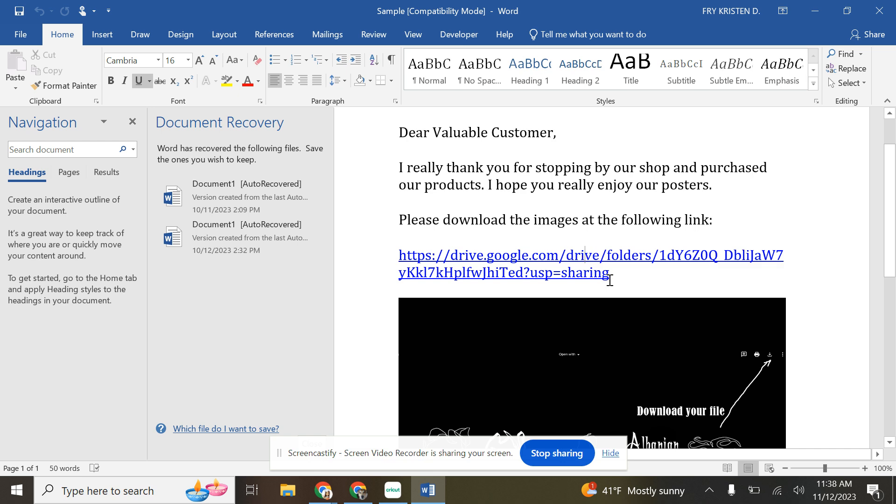
left_click_drag(462, 226, 375, 260)
key("ctrl+c")
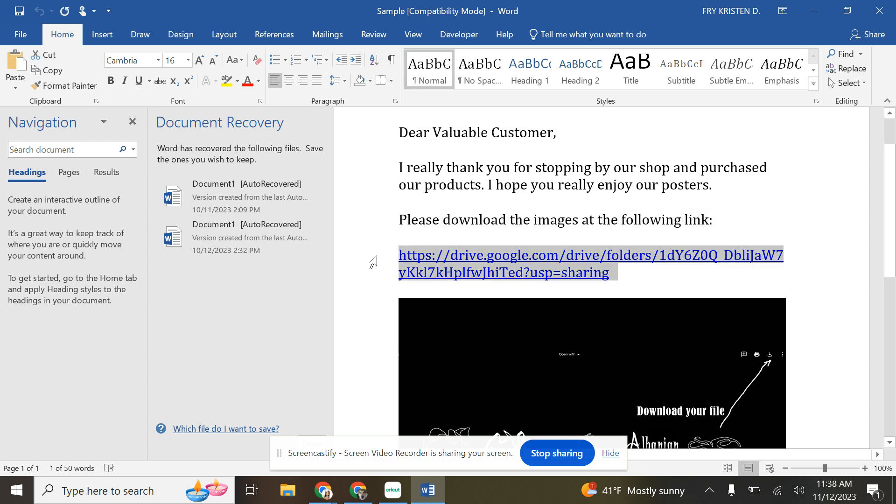
- Switch back to Chrome and open the copied Google Drive folder link in a new tab
mouse_move(324, 496)
left_click(287, 438)
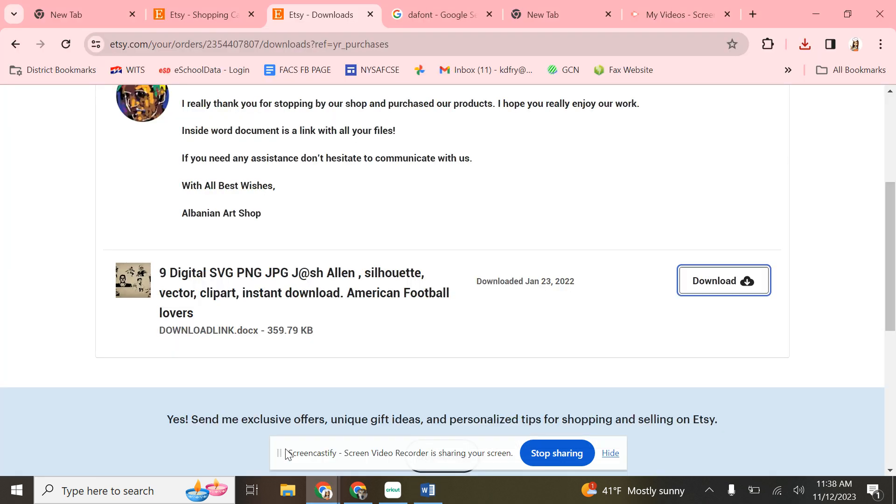
left_click(750, 17)
key("ctrl+v")
key("Return")
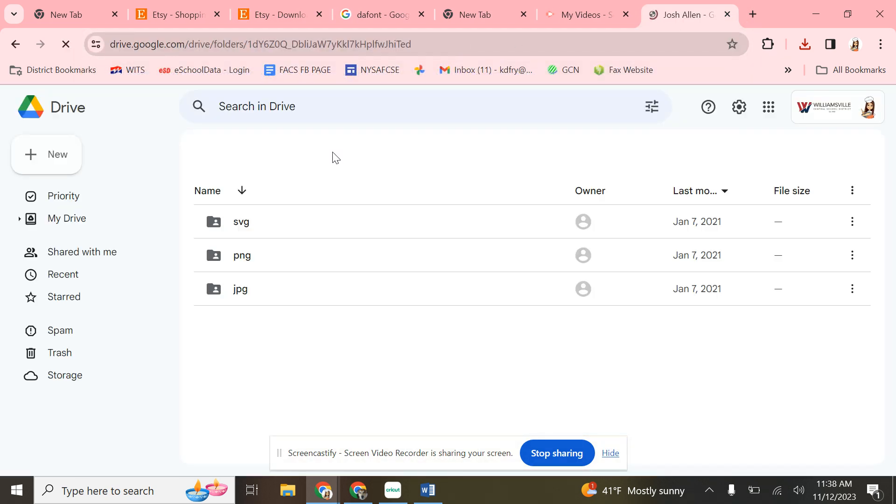
- Open the svg folder inside the shared Josh Allen folder and look over its files
left_click(242, 228)
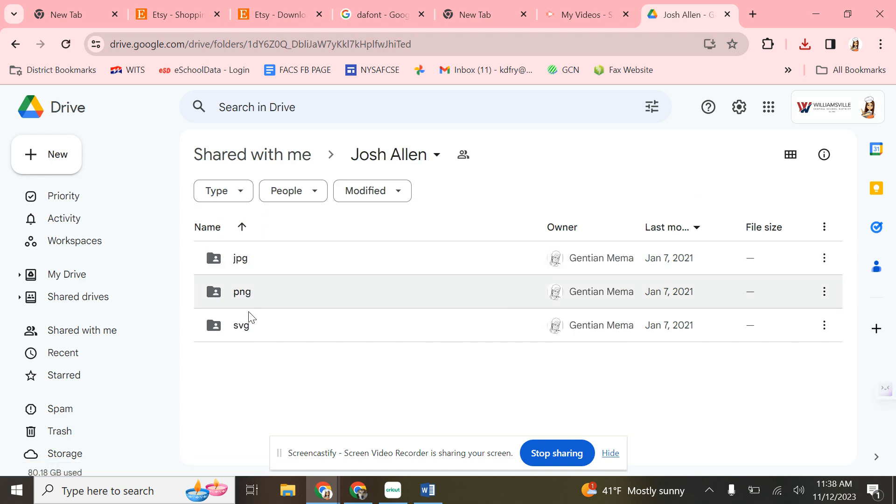
double_click(243, 336)
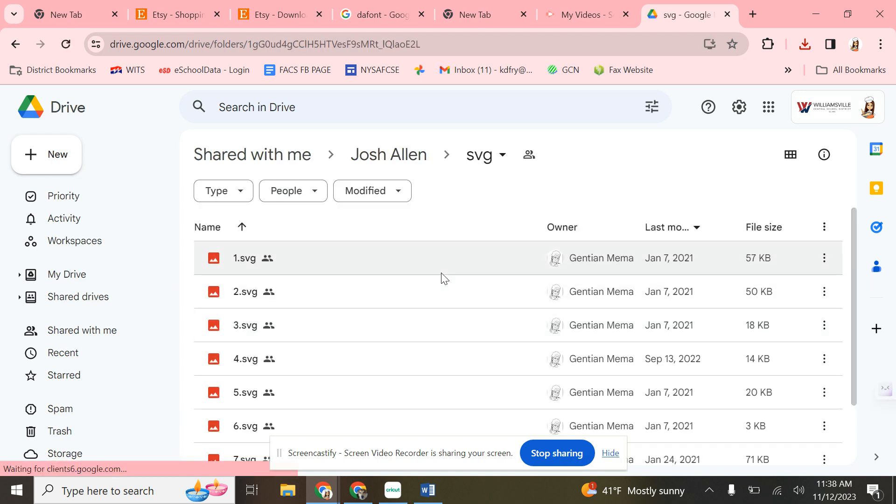
scroll(442, 279, "down", 2)
scroll(443, 278, "up", 2)
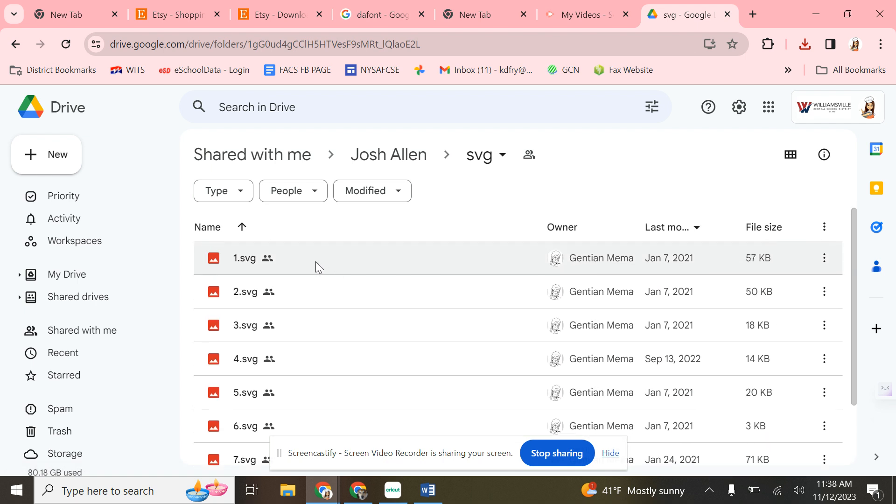
- Preview 1.svg from the shared svg folder and download it to the Desktop as Sample 1
scroll(340, 340, "down", 2)
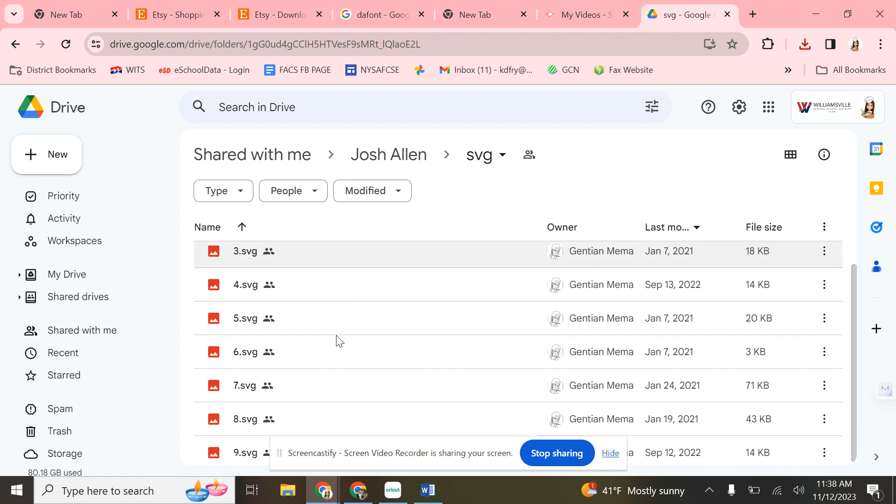
scroll(321, 317, "up", 2)
double_click(321, 264)
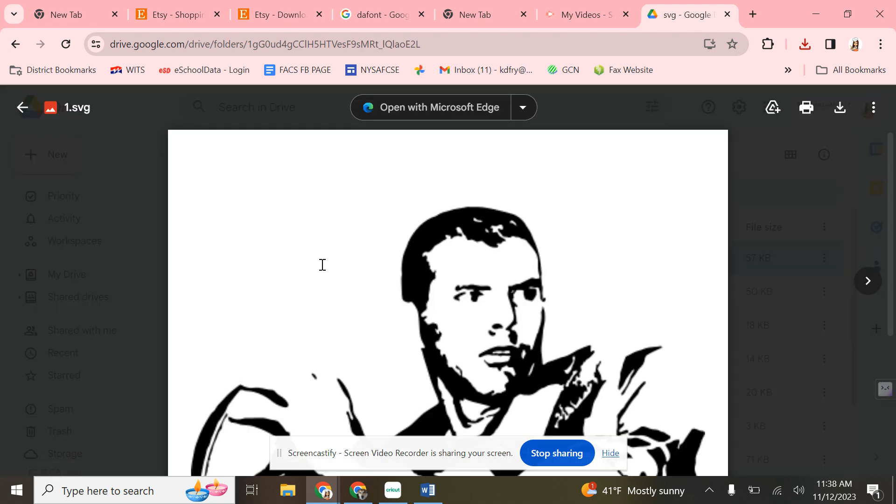
scroll(556, 220, "down", 5)
scroll(555, 219, "up", 5)
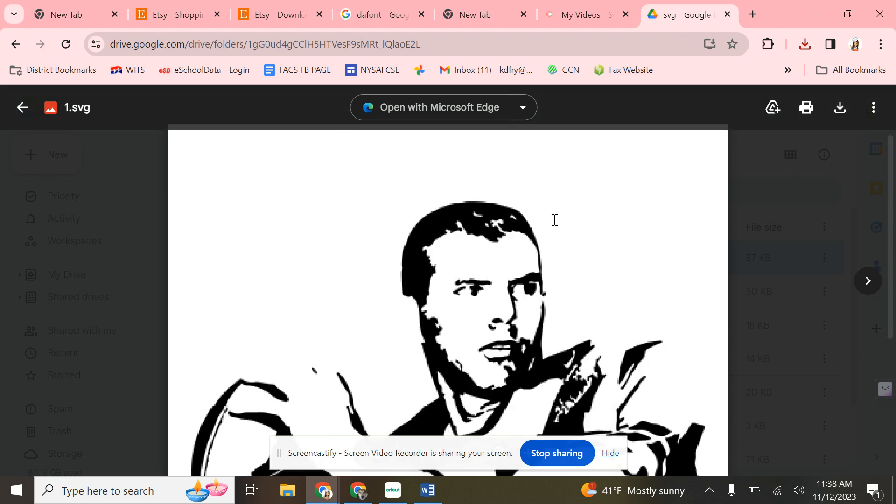
left_click(838, 116)
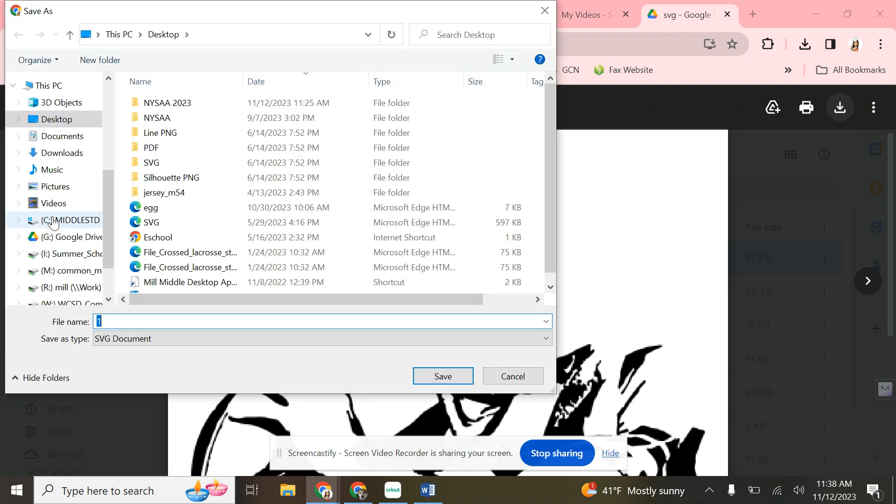
type("Sample")
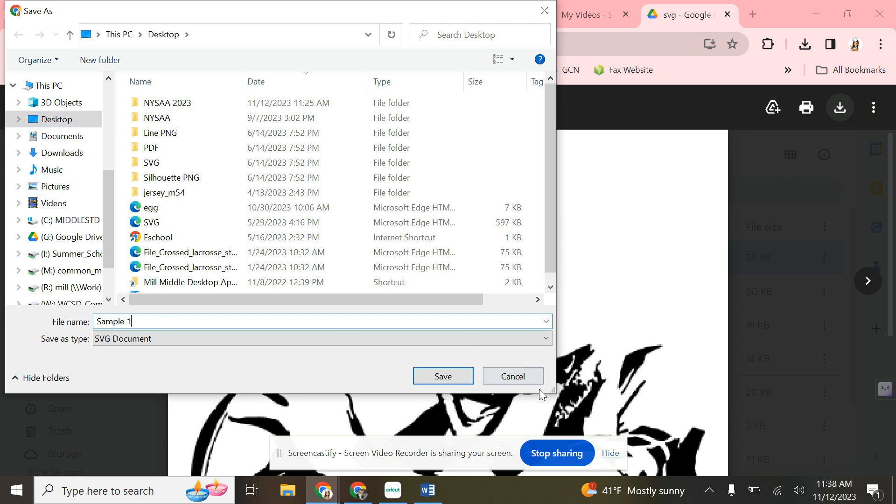
left_click(467, 381)
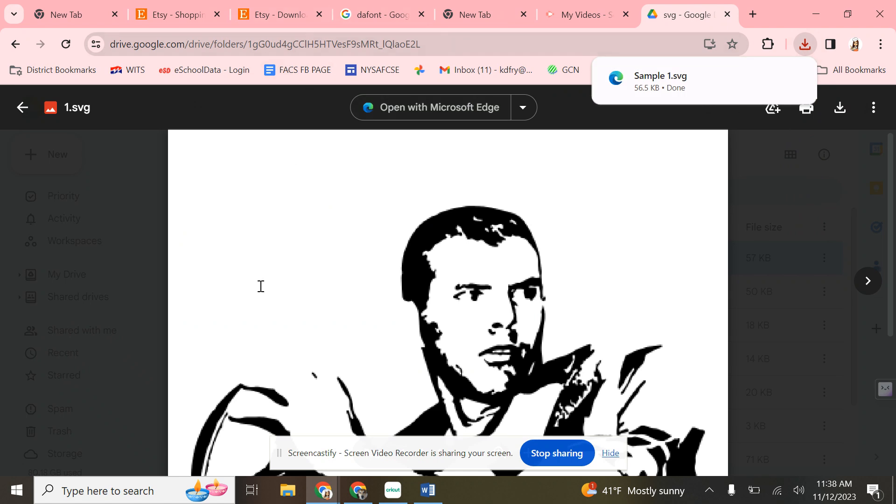
- Switch to Cricut Design Space and upload the Sample 1 SVG file from the Desktop as a cut image
mouse_move(397, 494)
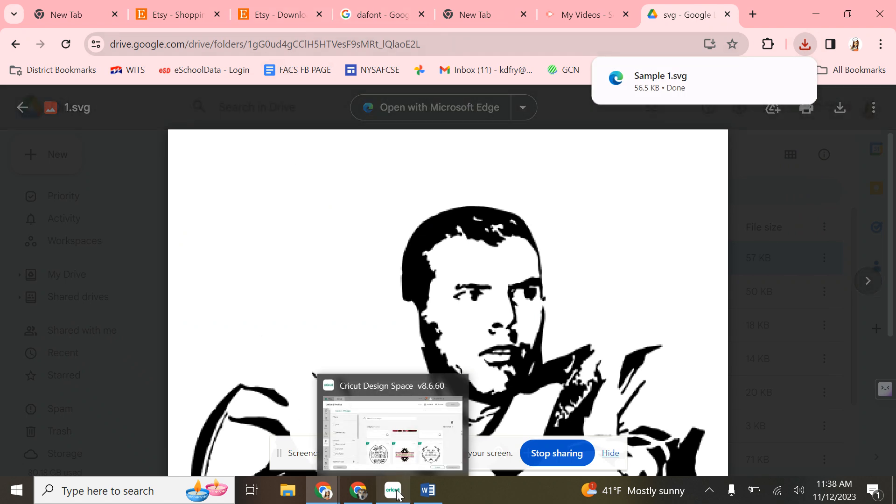
left_click(396, 494)
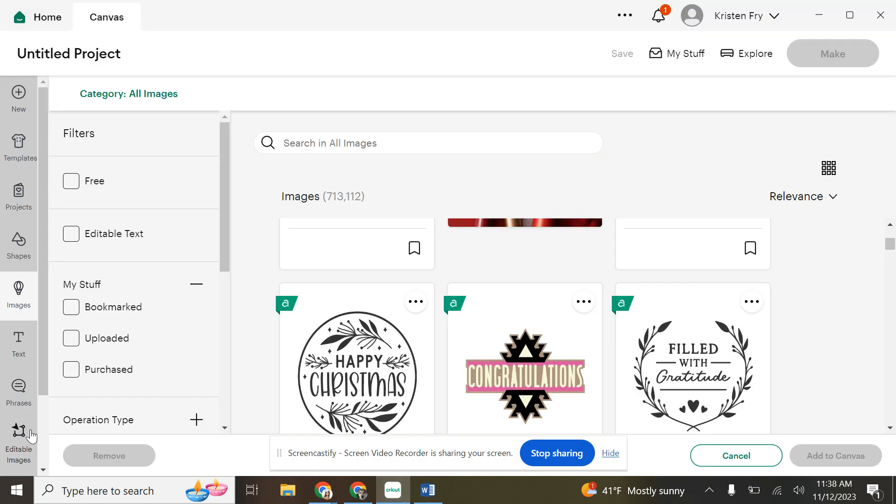
scroll(31, 437, "down", 2)
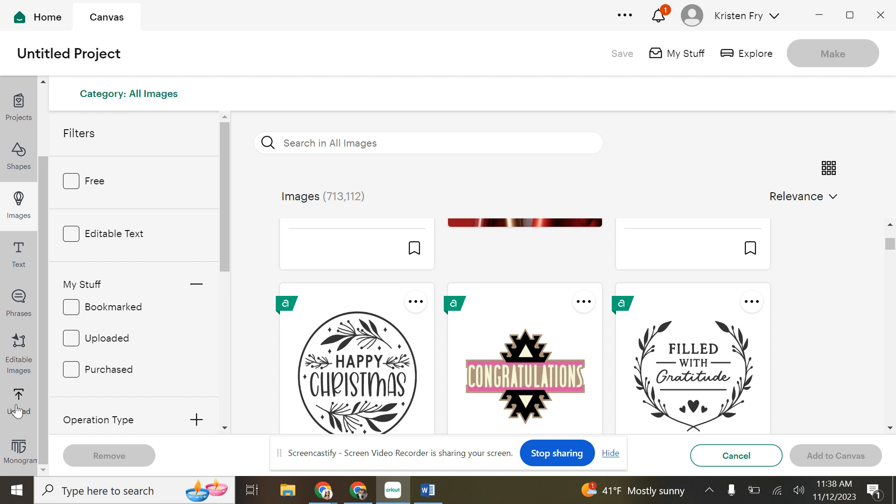
left_click(19, 406)
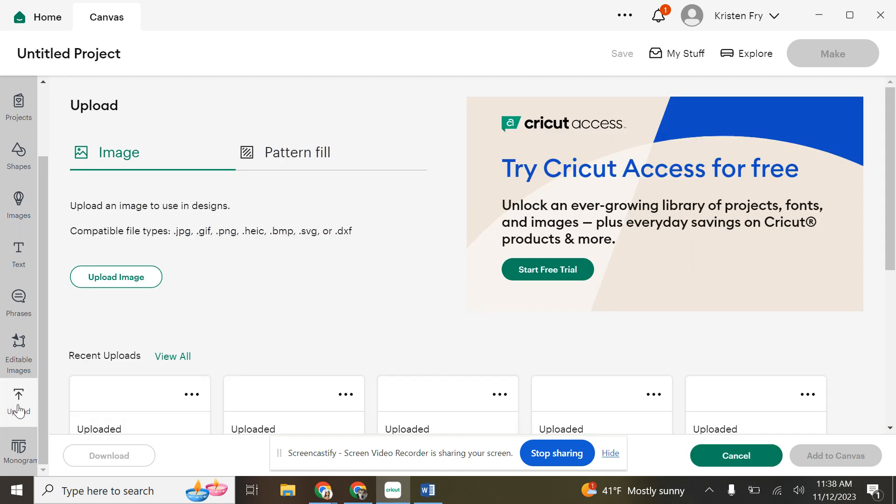
left_click(145, 275)
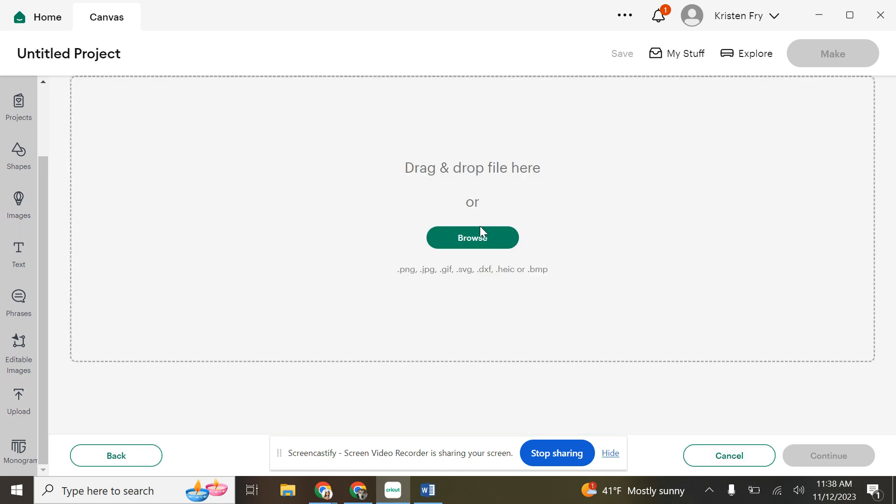
left_click(484, 236)
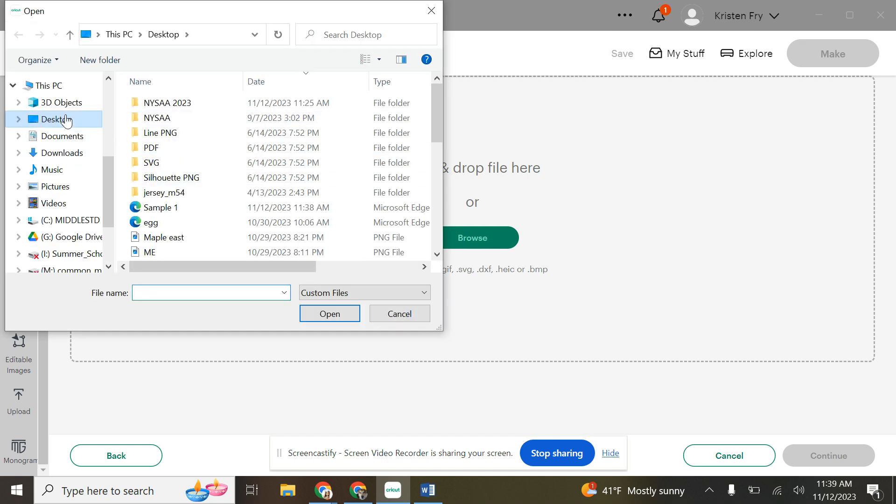
left_click(178, 207)
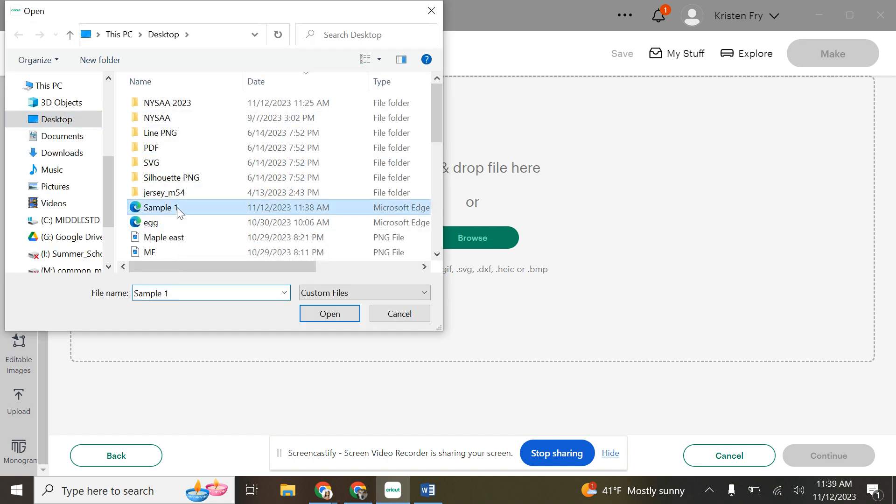
left_click(332, 314)
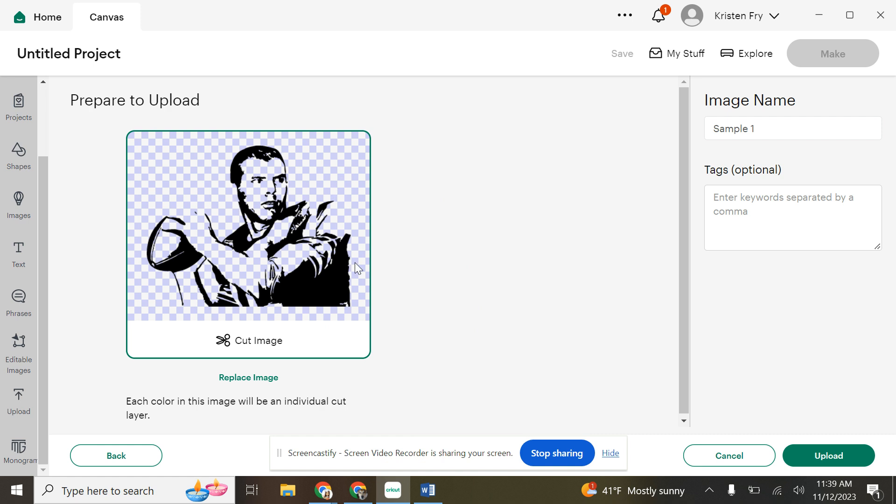
left_click(846, 448)
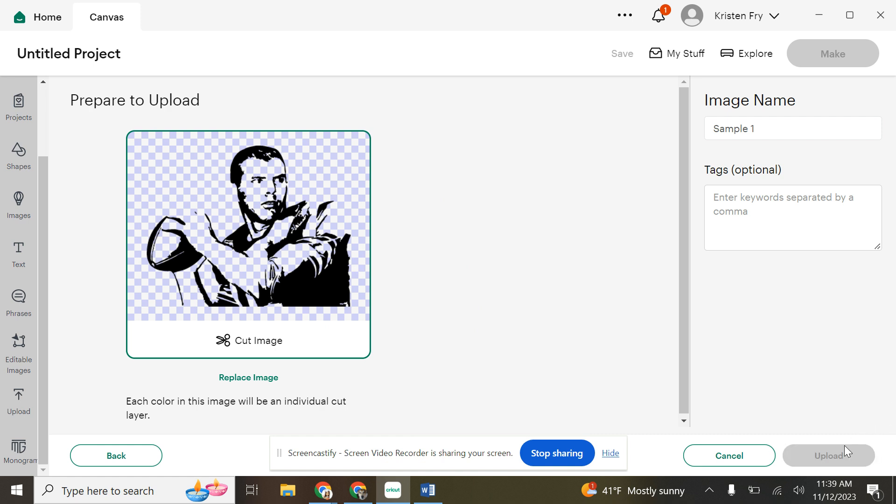
- Add the newly uploaded football player image from the recent uploads to the canvas
scroll(354, 210, "down", 5)
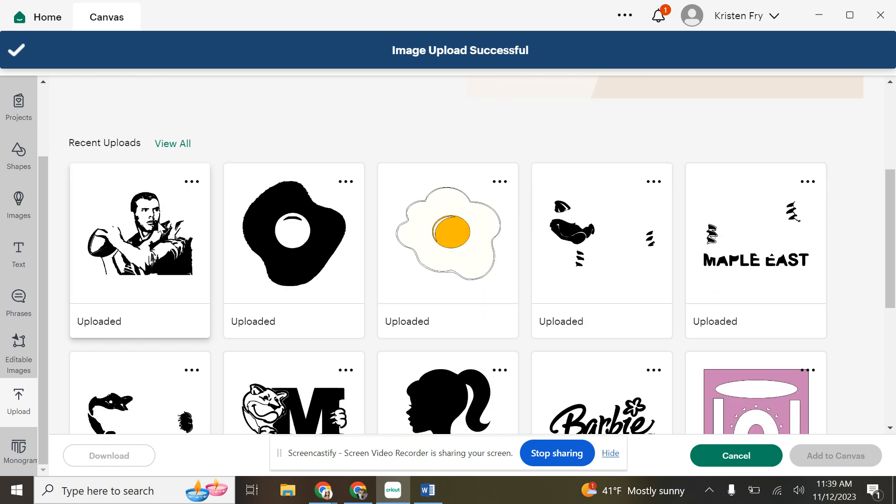
left_click(159, 228)
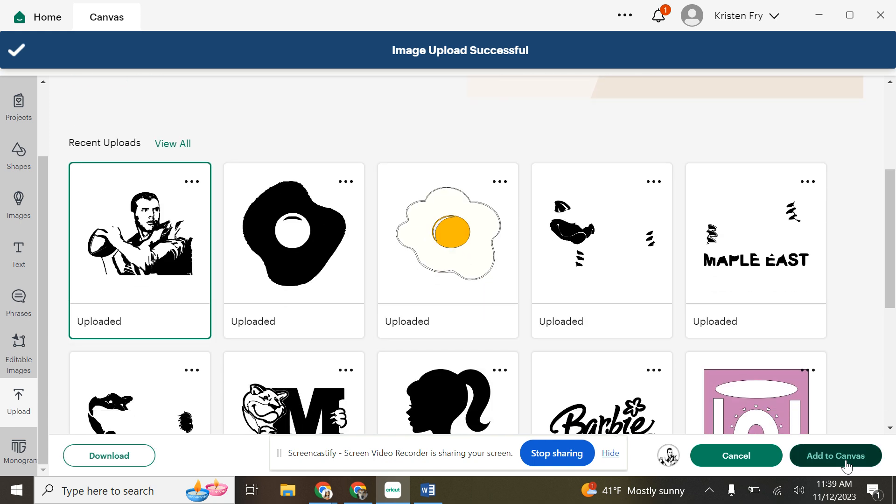
left_click(836, 455)
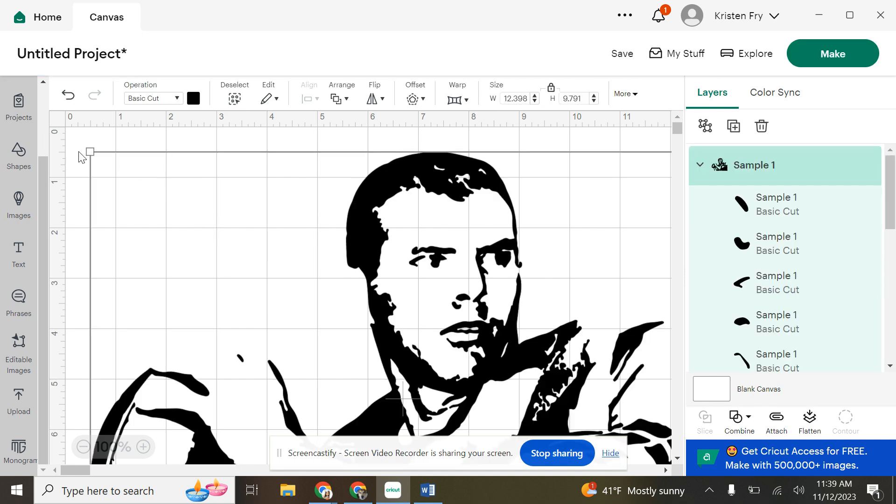
- Shrink the player image, reposition it on the canvas and set its width to 2 in
left_click_drag(87, 150, 382, 308)
left_click_drag(406, 344, 212, 232)
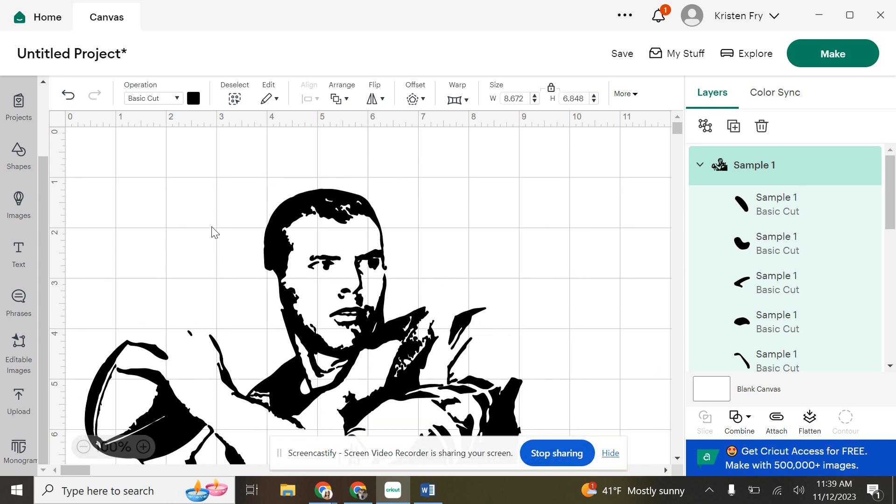
left_click(523, 100)
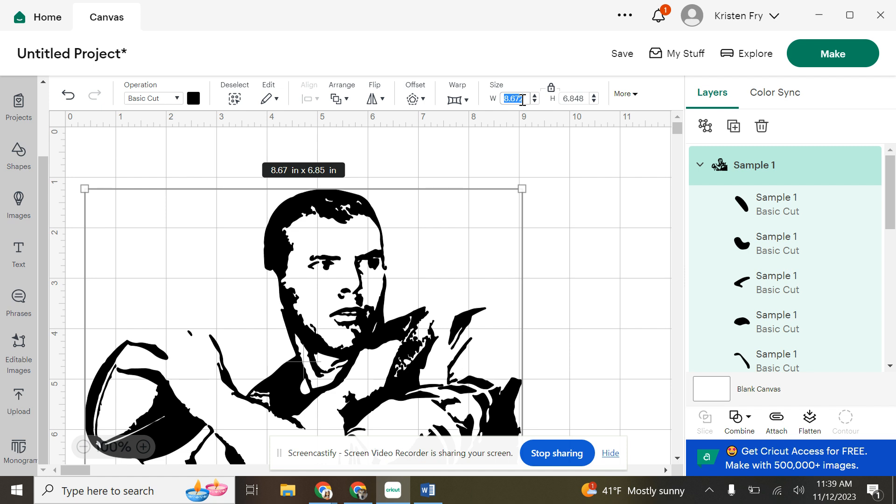
type("2")
key("Return")
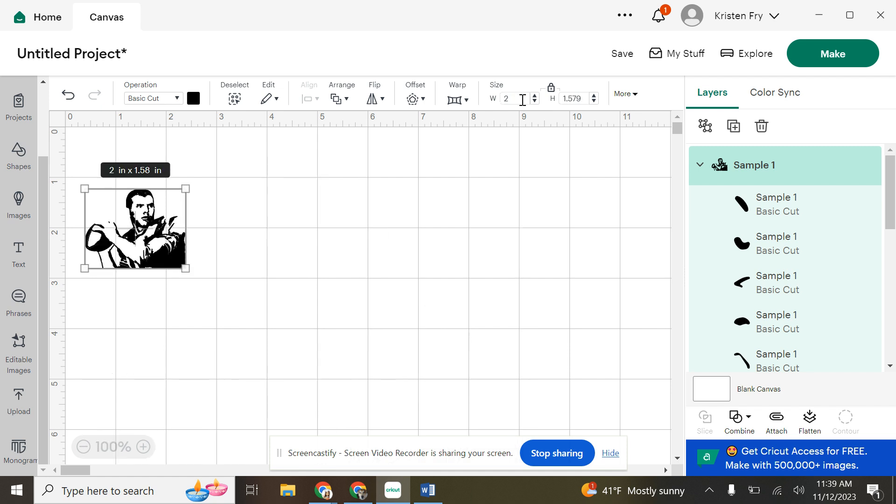
- Move the resized player image slightly up toward the canvas's upper-left corner and deselect it
left_click(233, 278)
left_click_drag(139, 251, 145, 219)
left_click(224, 353)
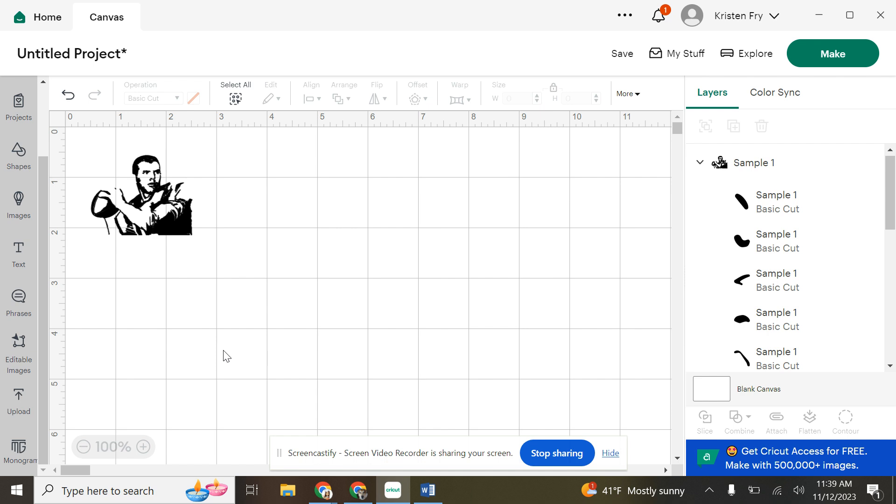
- Switch to Chrome and search Google Images for "bills logo"
mouse_move(323, 490)
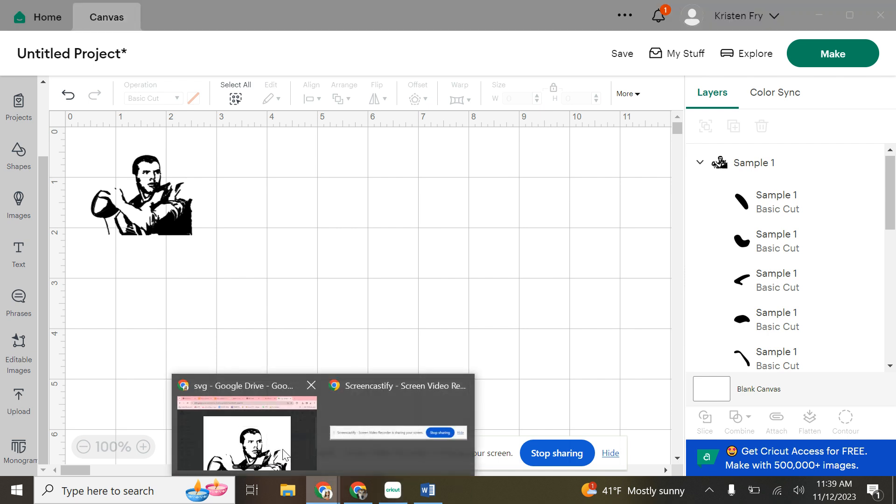
left_click(248, 439)
left_click(469, 41)
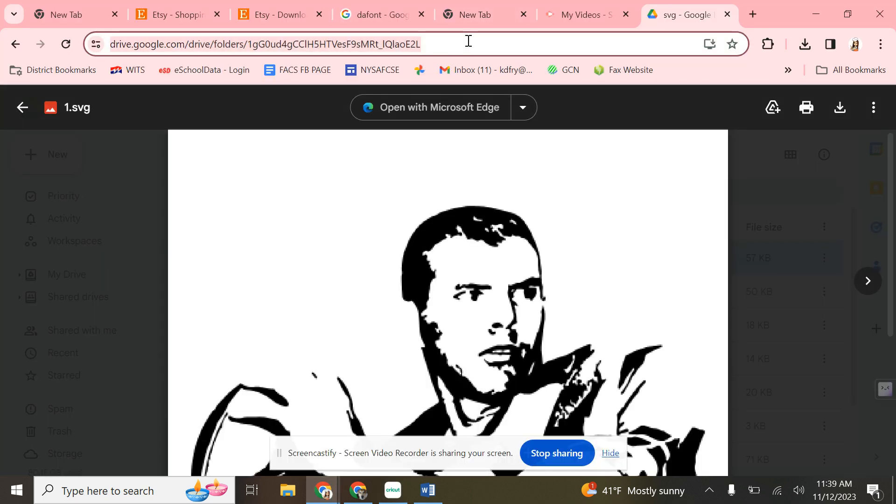
type("bi")
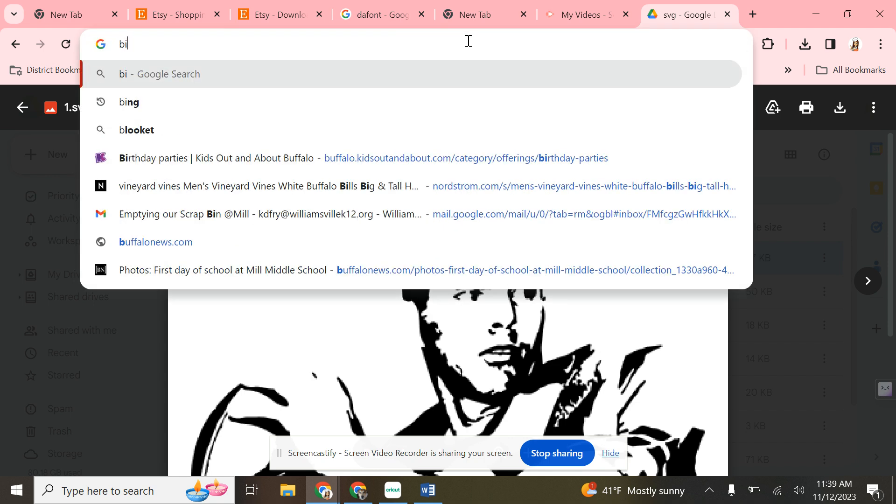
type("lls logo")
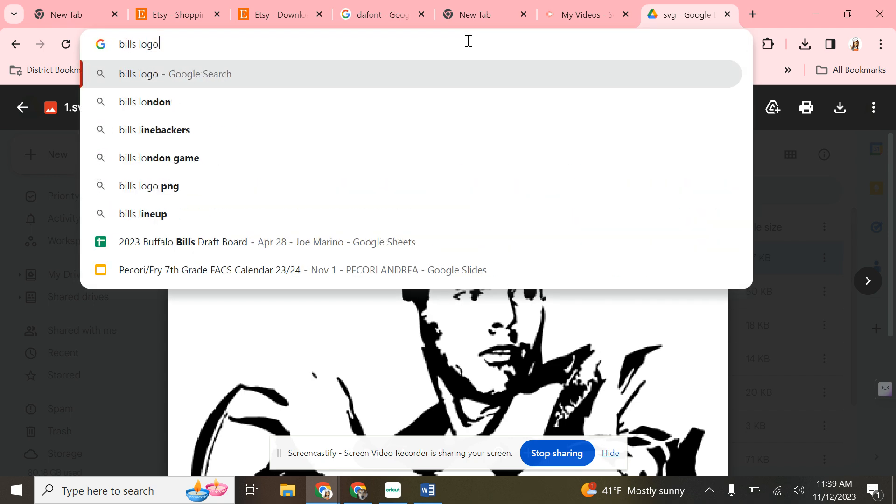
key("Return")
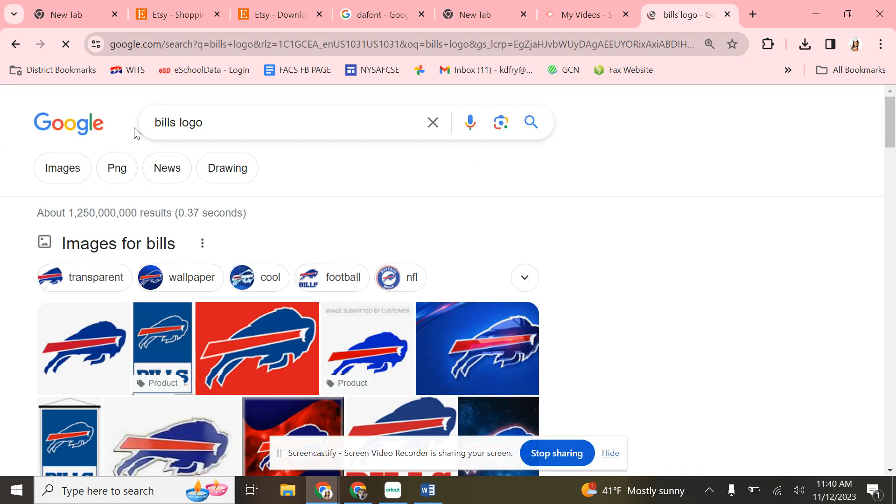
left_click(69, 170)
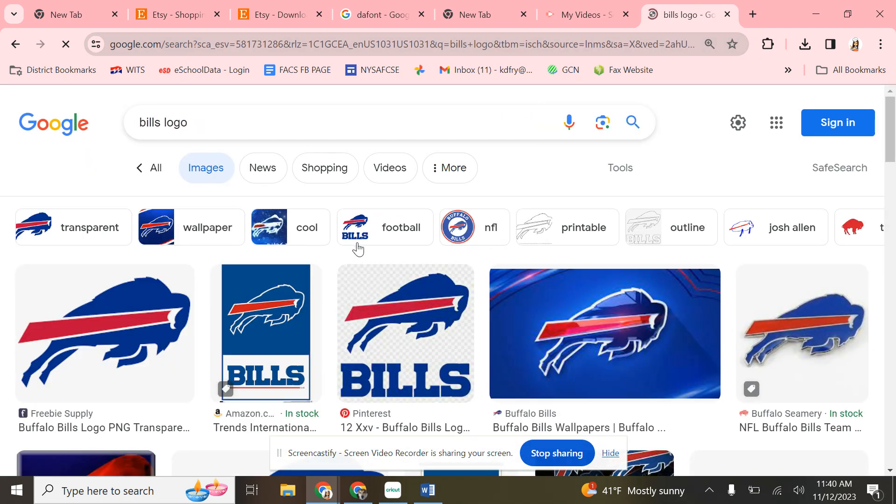
- Save the Freebie Supply Buffalo Bills logo from the image results to the Desktop as a PNG named Sample 3
scroll(195, 220, "down", 3)
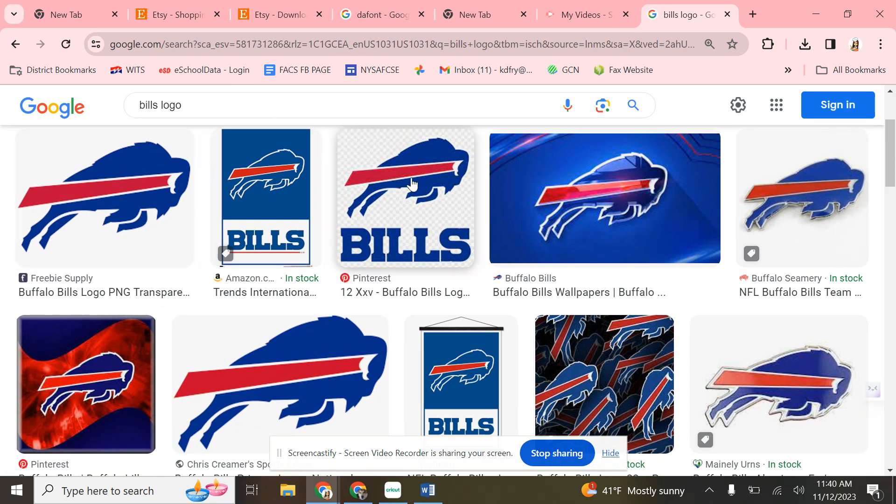
right_click(135, 189)
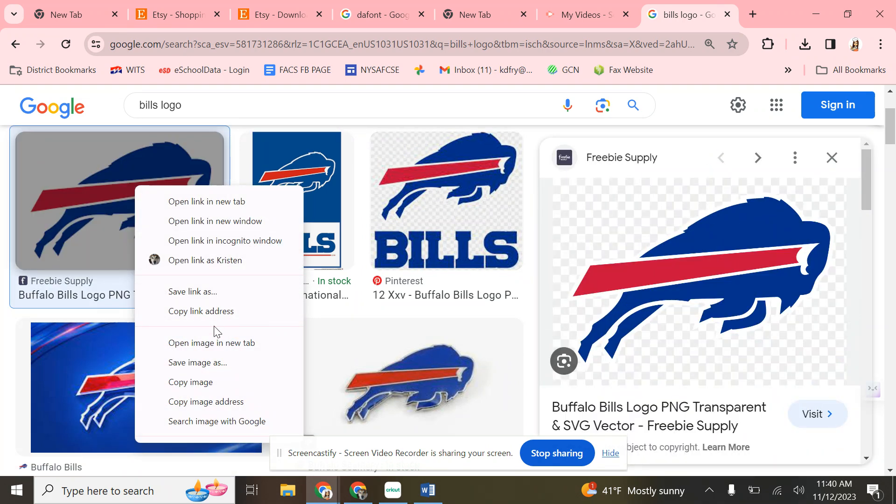
left_click(216, 362)
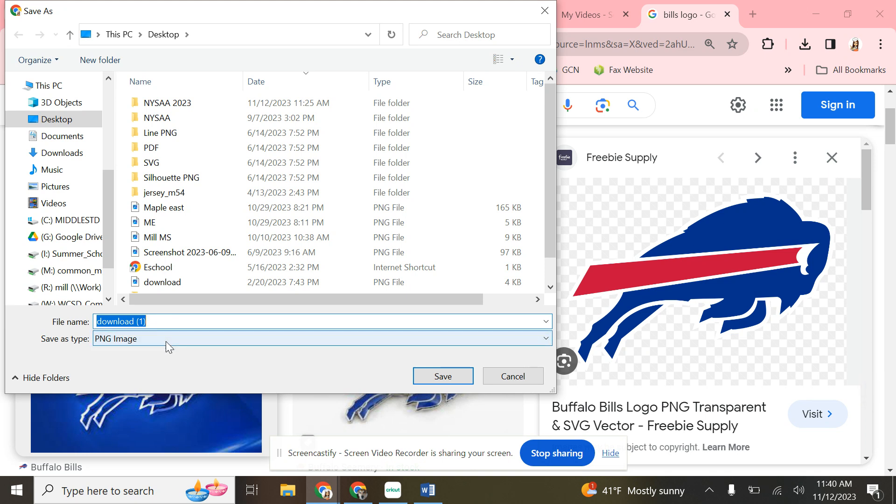
type("Sample 3")
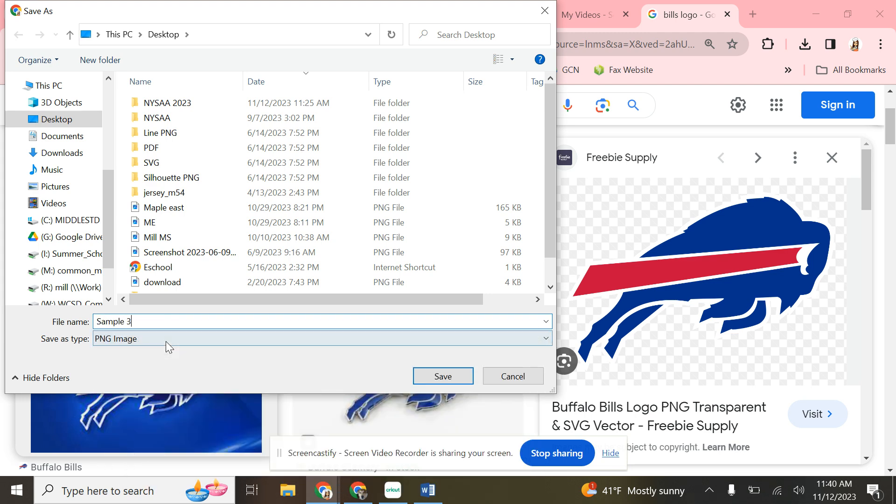
left_click(447, 379)
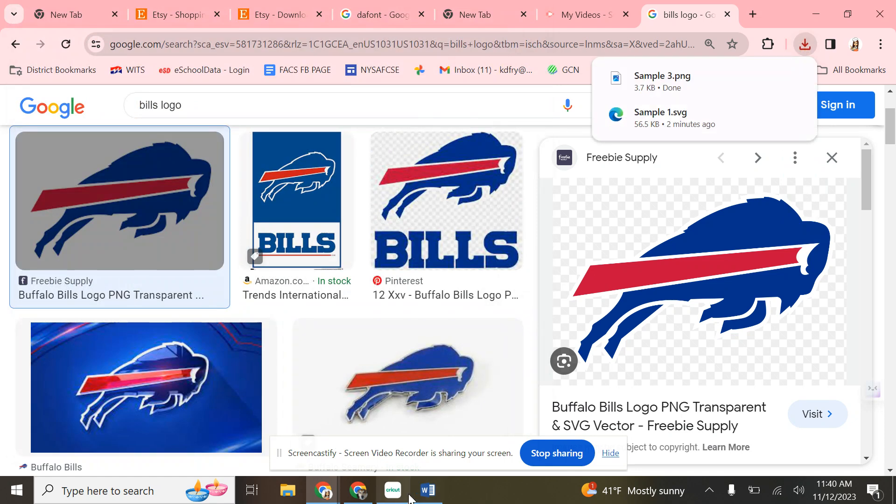
- Switch to Cricut Design Space and load the Sample 3 PNG from the Desktop as a new image upload
left_click(393, 491)
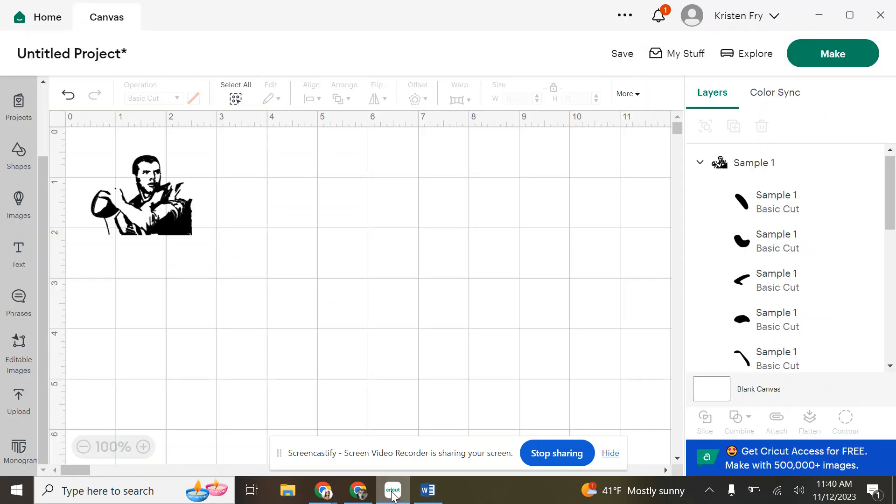
left_click(21, 406)
left_click(122, 277)
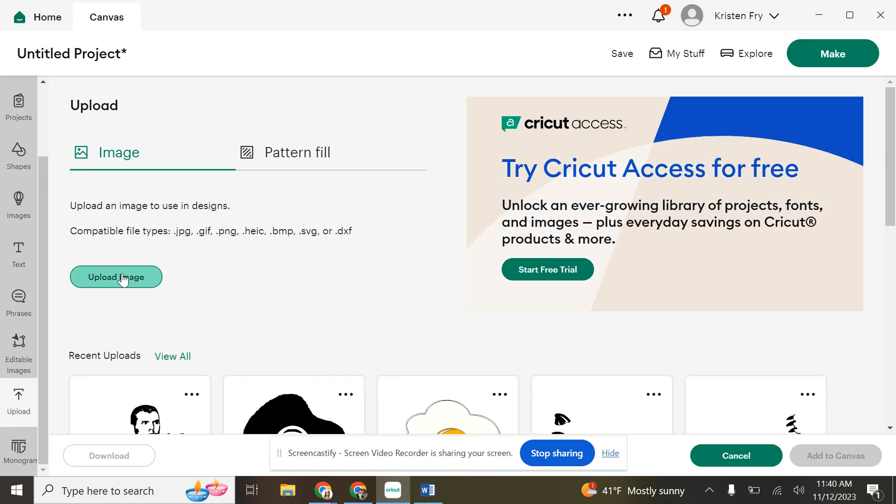
left_click(474, 242)
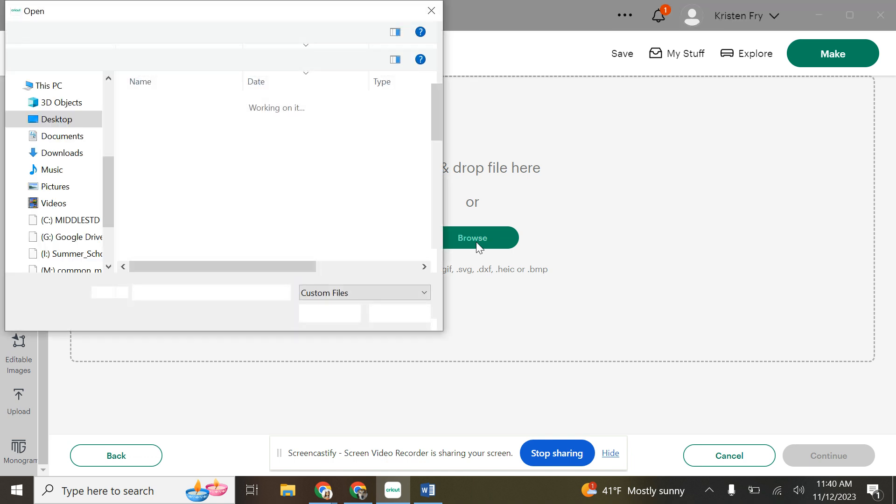
left_click(177, 210)
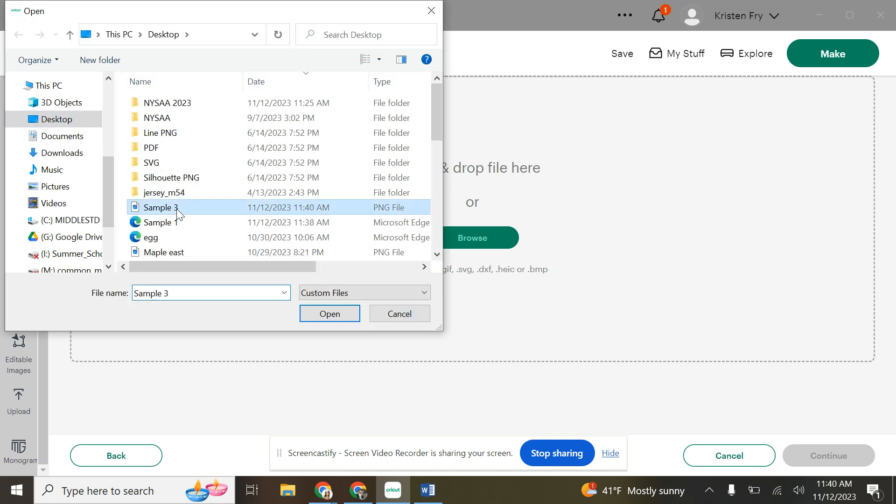
left_click(355, 310)
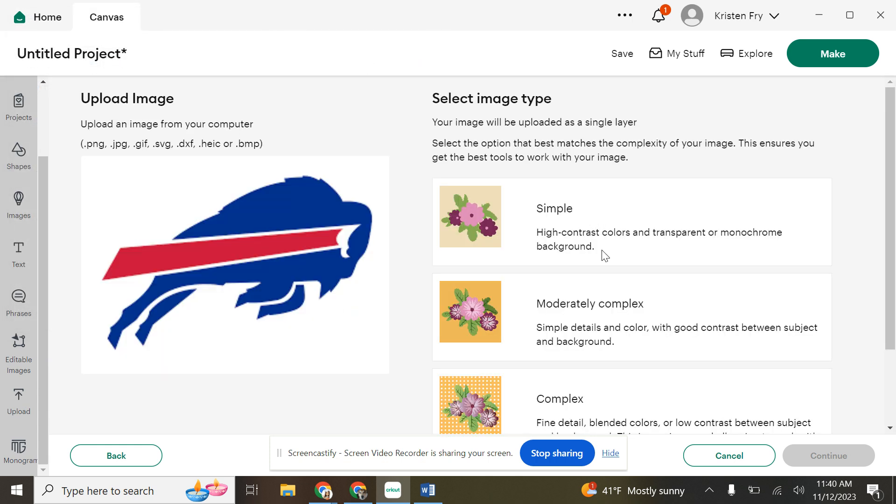
- Set the uploaded logo's image type to Moderately complex and continue to the background remover
left_click(625, 319)
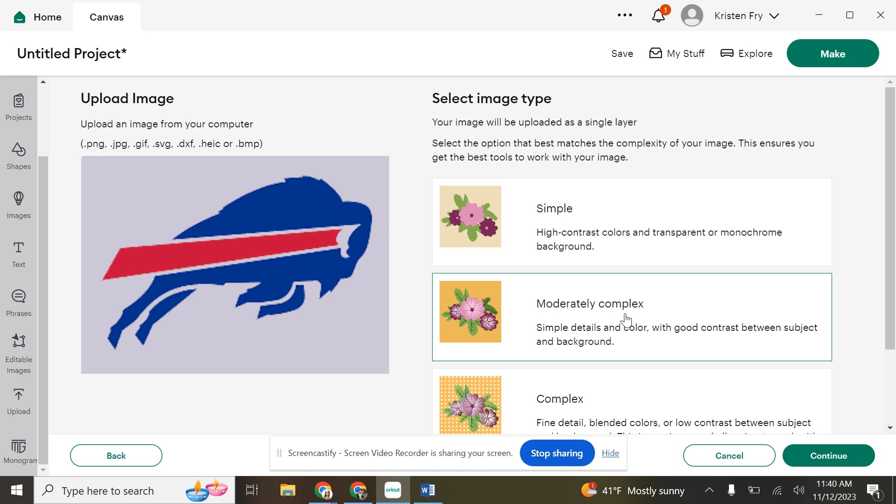
scroll(626, 319, "down", 1)
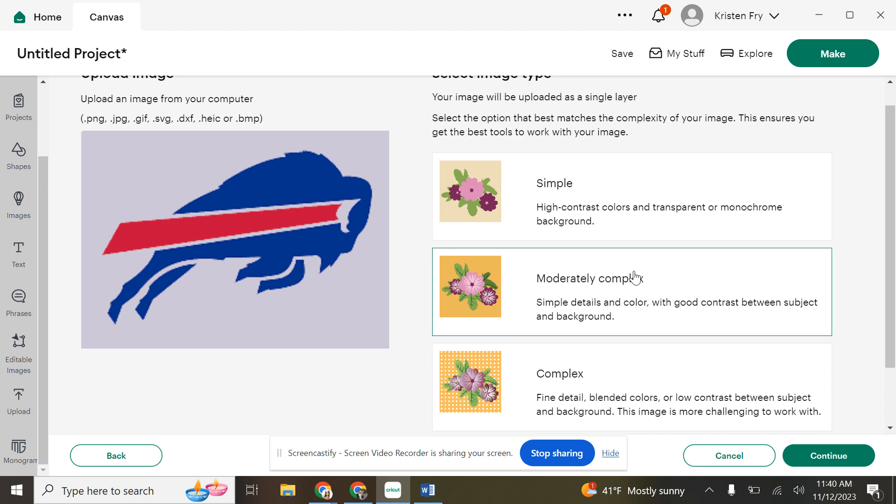
left_click(829, 453)
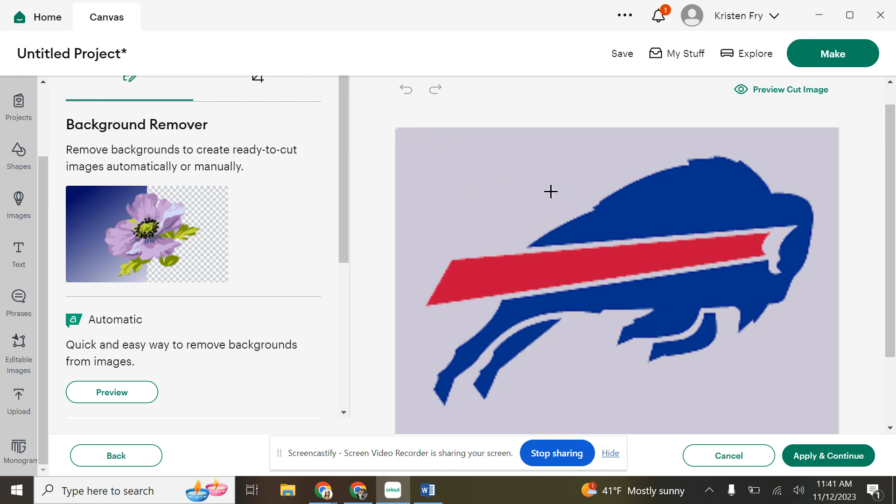
- Check the upload types, return to the background remover and remove the background around the bison with the manual Select tool
left_click(812, 456)
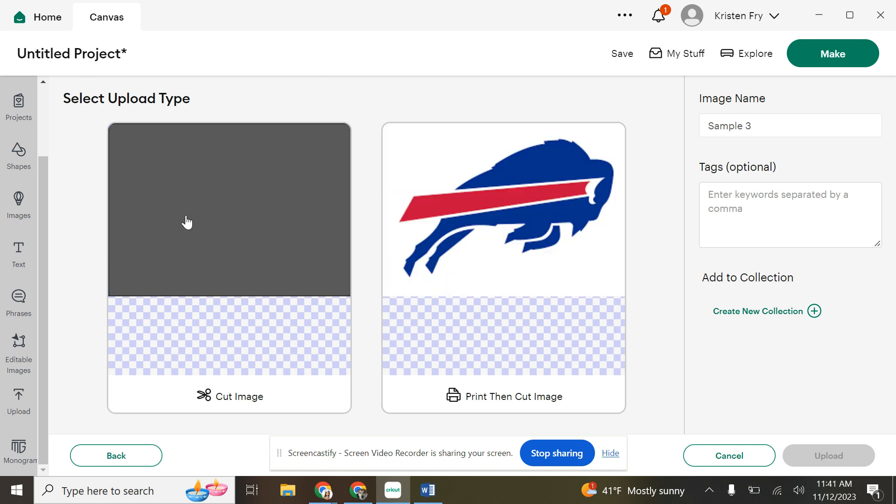
left_click(133, 465)
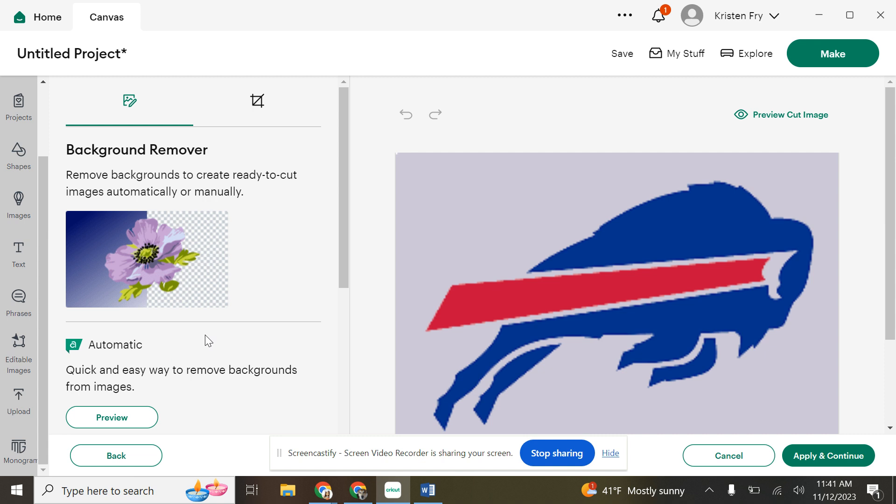
scroll(206, 335, "down", 2)
scroll(206, 335, "down", 3)
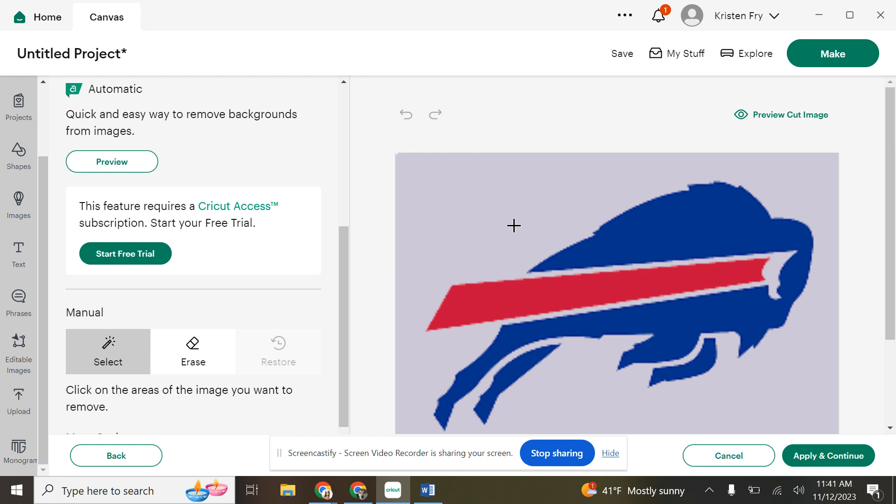
left_click(514, 226)
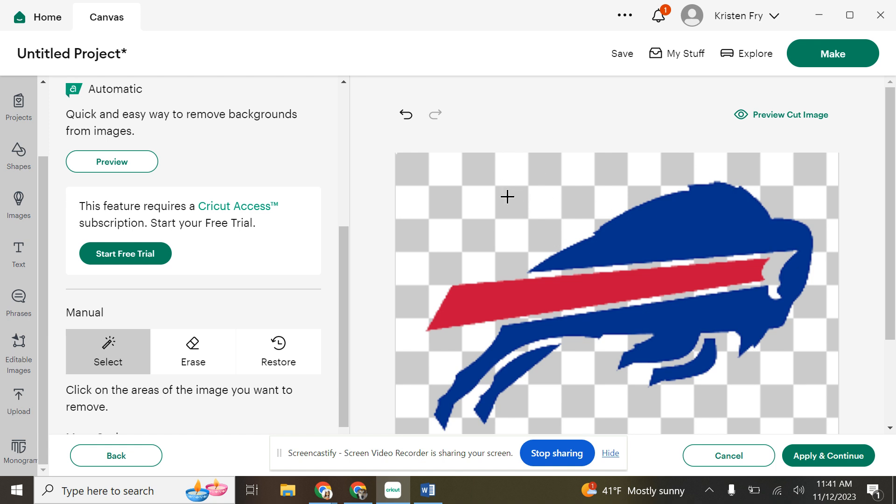
- Try removing the red stripe from the bison logo, and undo that removal
left_click(500, 290)
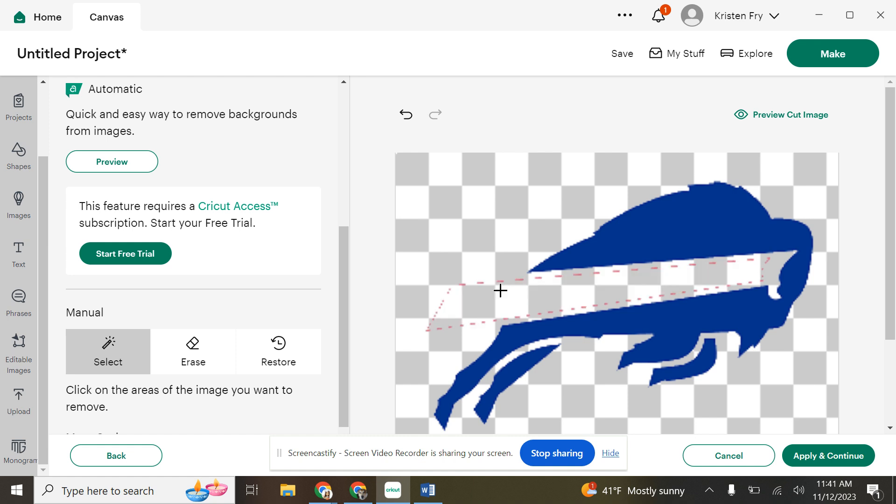
left_click(406, 115)
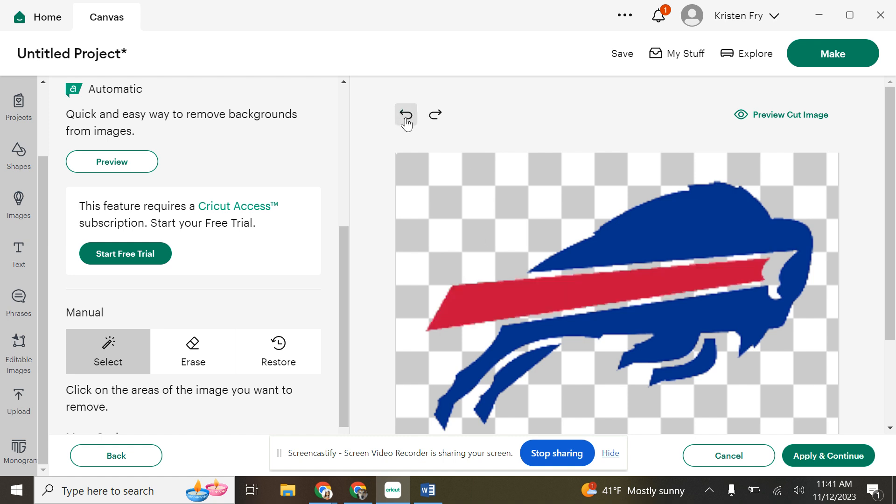
- Apply the background removal and upload Sample 3 as a Cut Image
left_click(844, 457)
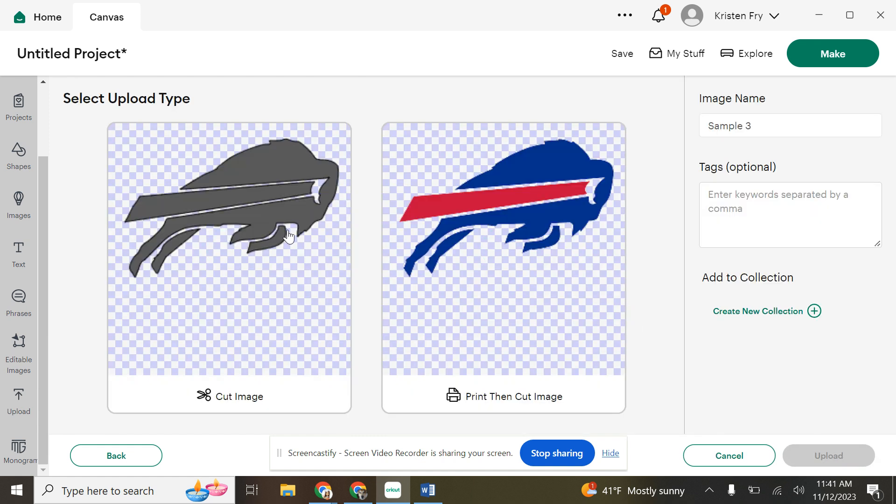
left_click(225, 296)
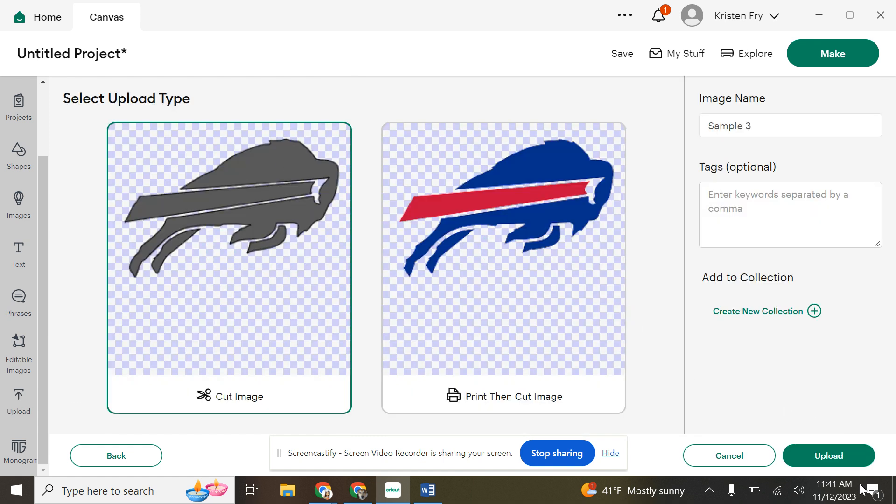
left_click(846, 451)
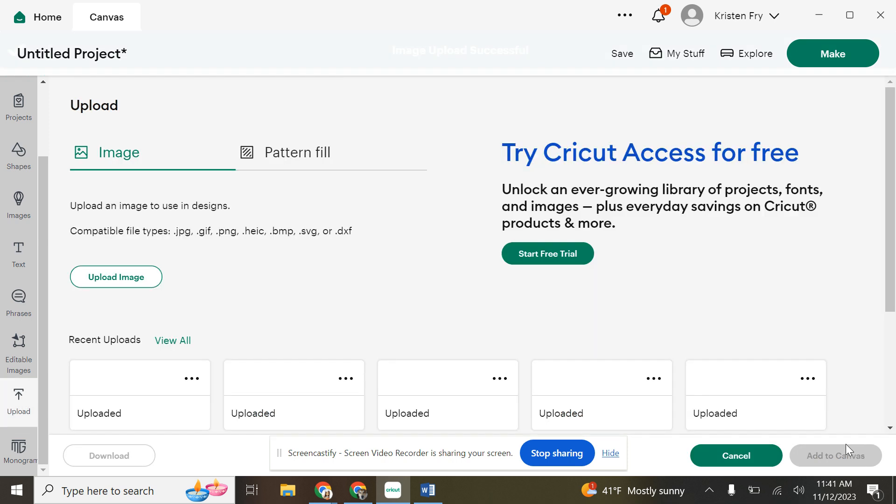
- Add the uploaded bison logo from the recent uploads to the canvas
scroll(424, 306, "down", 3)
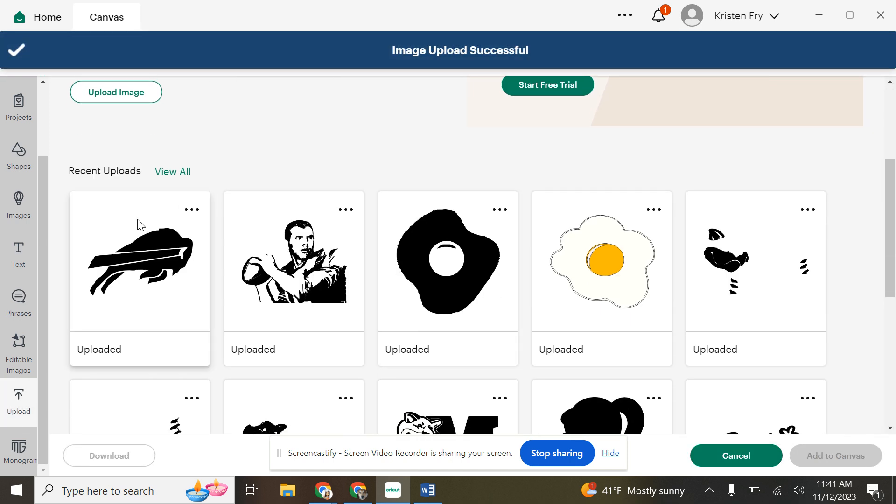
left_click(140, 226)
left_click(849, 459)
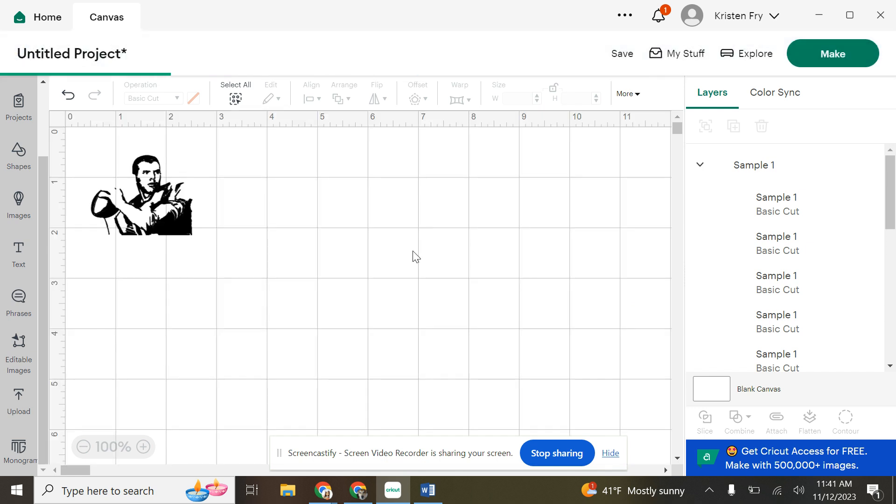
- Stretch the bison logo horizontally to about 6.72 in wide, and undo the stretch
left_click_drag(254, 213, 419, 213)
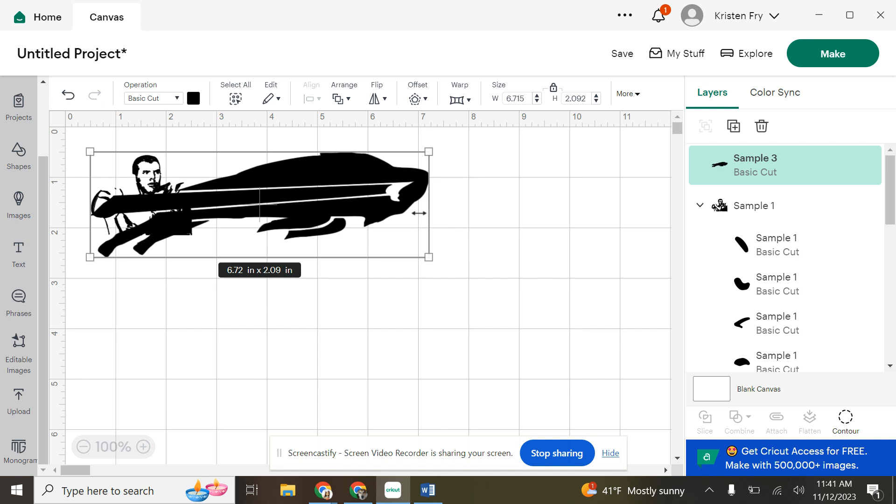
left_click(68, 95)
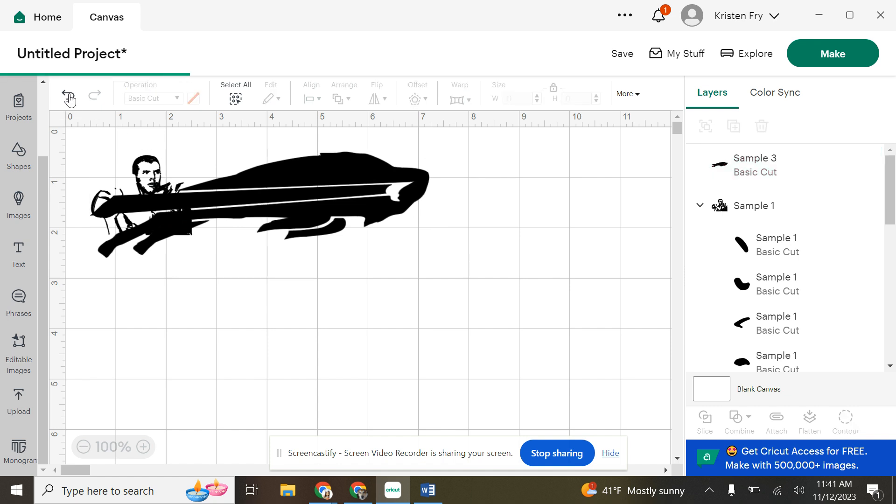
- Move the bison logo to the right of the player image and set its width to 3 in
left_click_drag(219, 169, 369, 164)
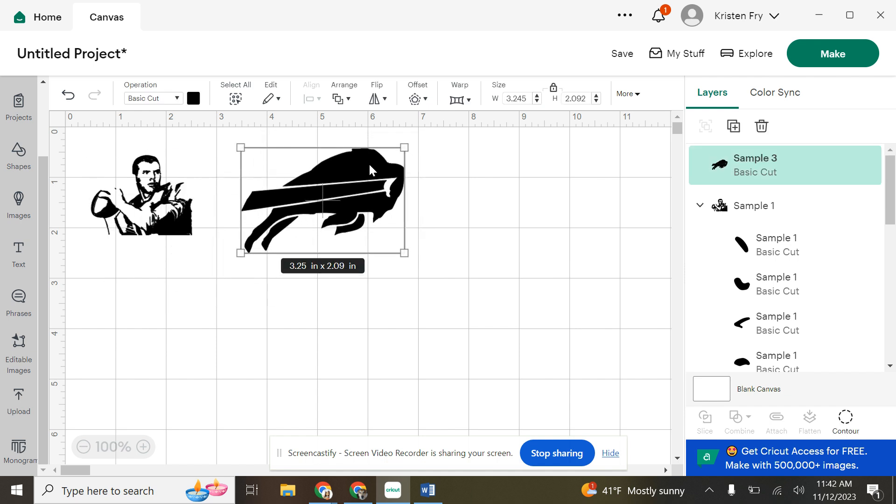
left_click(377, 295)
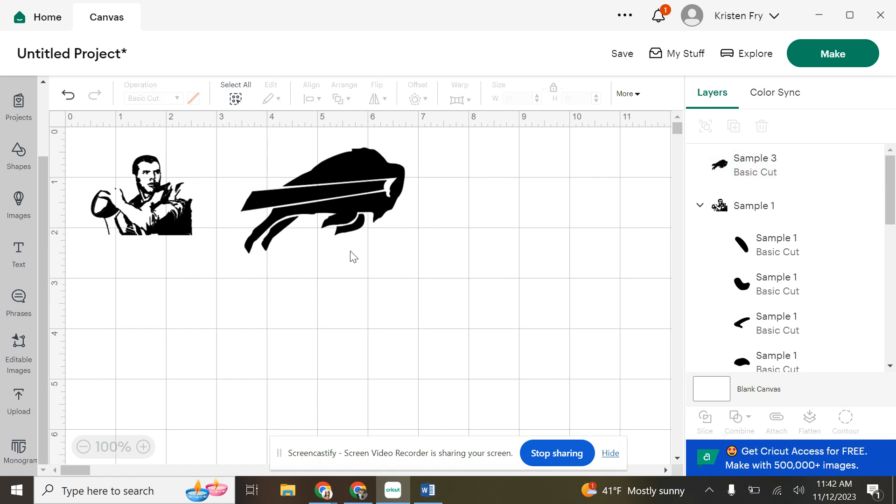
left_click(343, 206)
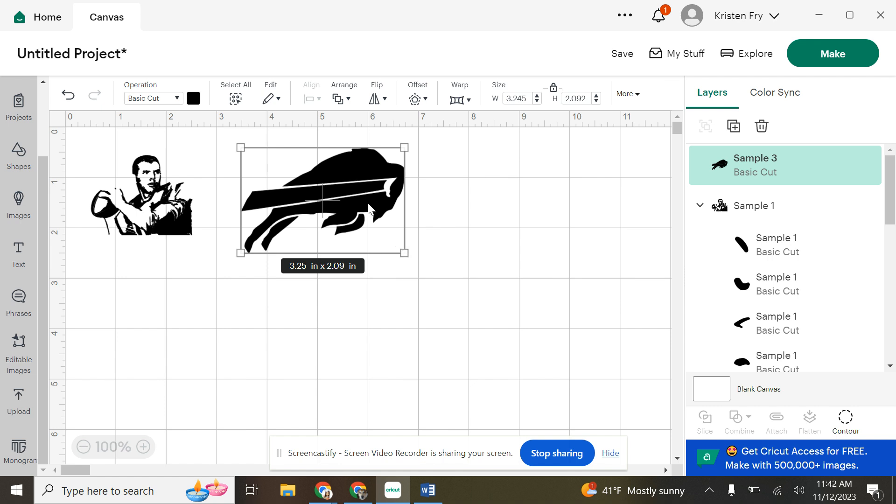
left_click(518, 94)
type("3")
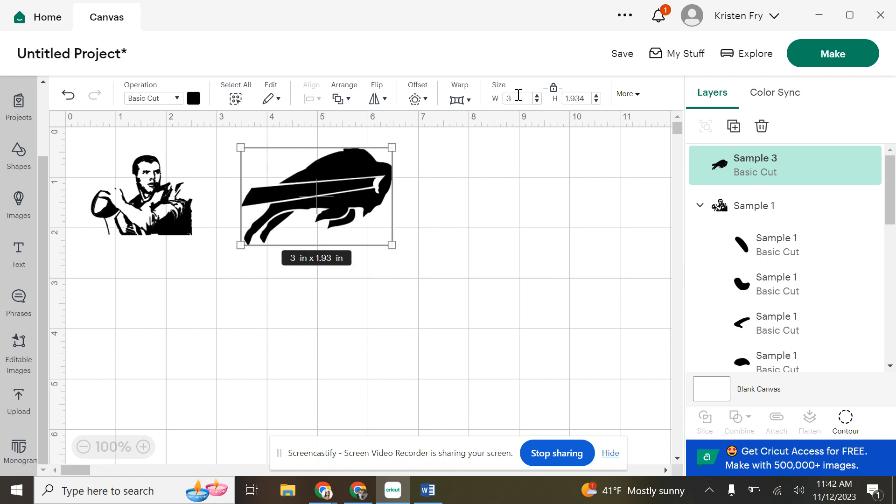
- Duplicate the bison logo and place the copy to the right of the original
right_click(333, 183)
left_click(395, 126)
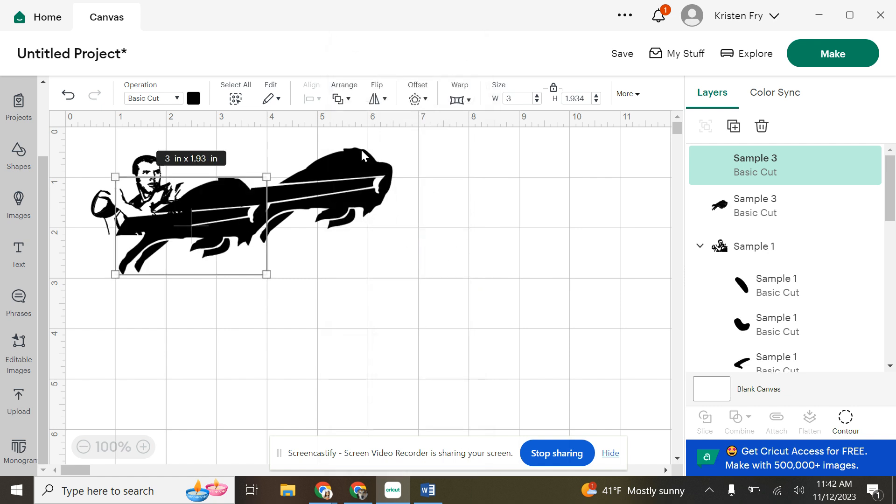
left_click_drag(197, 223, 504, 192)
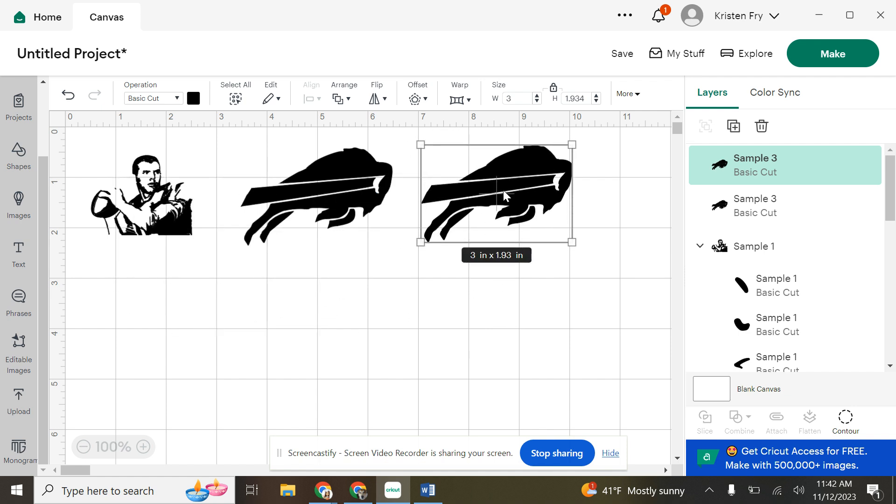
- Change the original bison logo's material color to dark blue
left_click(365, 193)
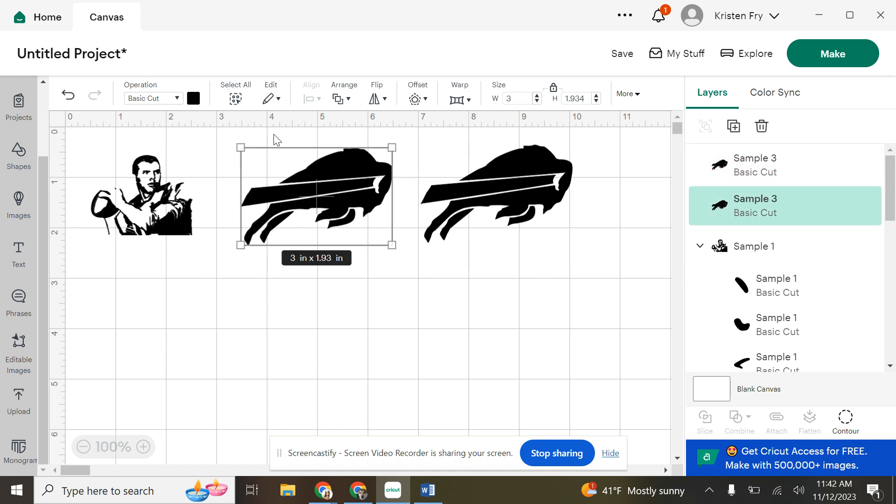
left_click(194, 99)
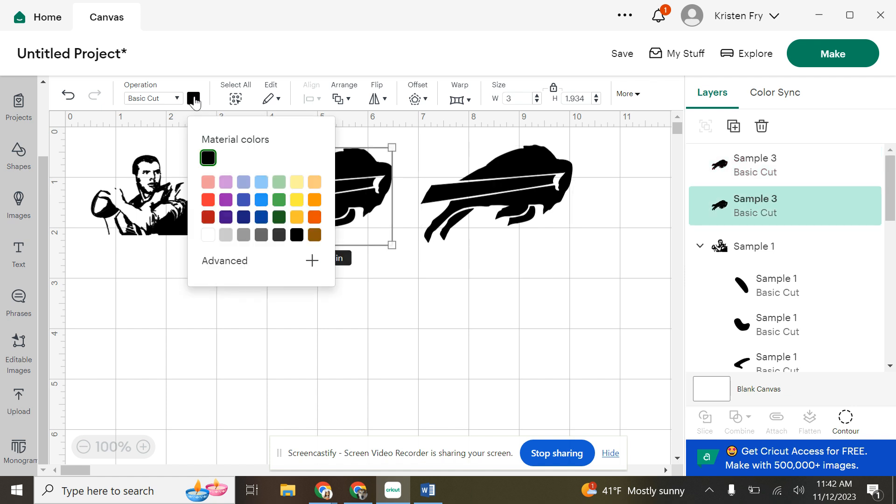
left_click(261, 217)
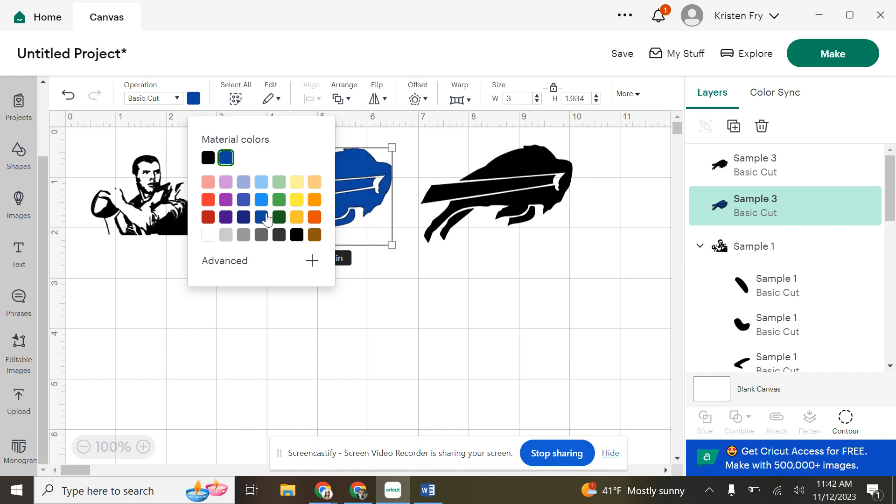
left_click(411, 280)
- Change the duplicate bison logo's material color to dark red and deselect it
left_click(503, 211)
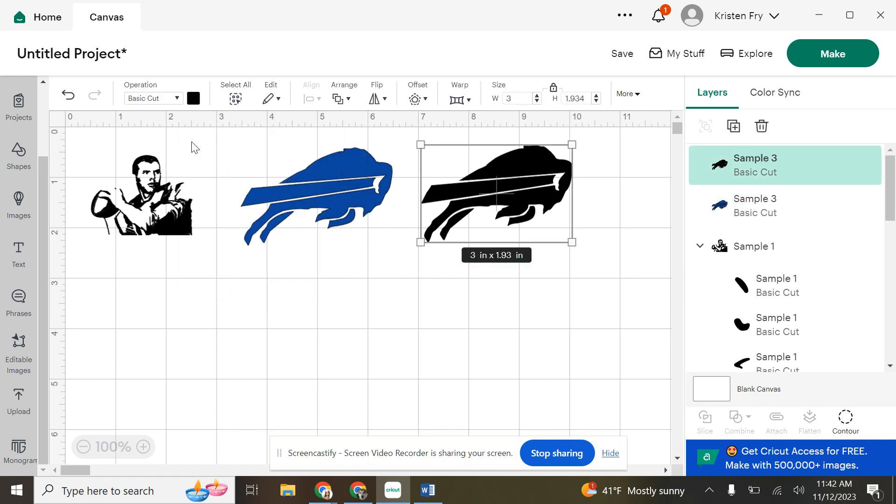
left_click(193, 99)
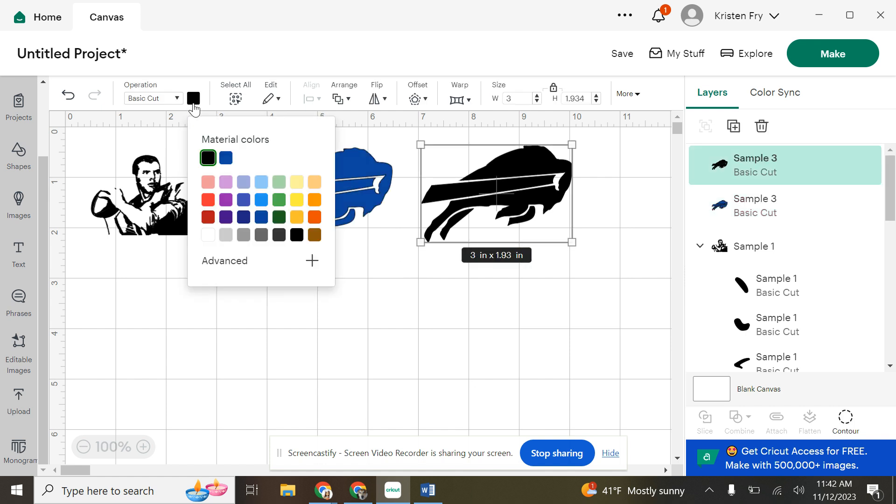
left_click(208, 219)
left_click(327, 342)
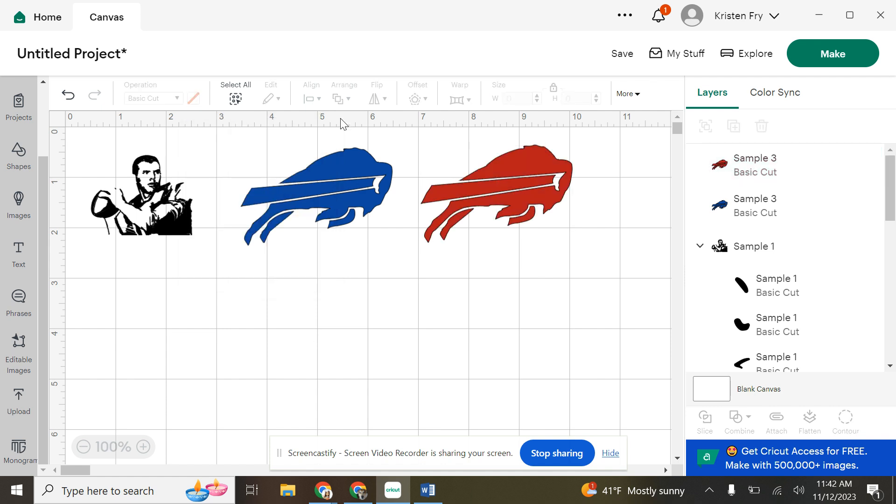
- Hide the streak contour of the blue bison logo, keeping its body and leg pieces, and deselect it
left_click(344, 193)
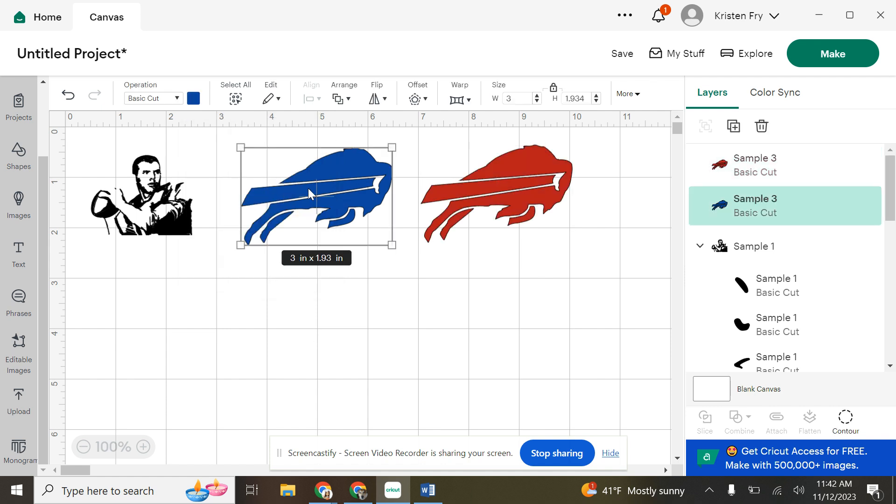
left_click(855, 419)
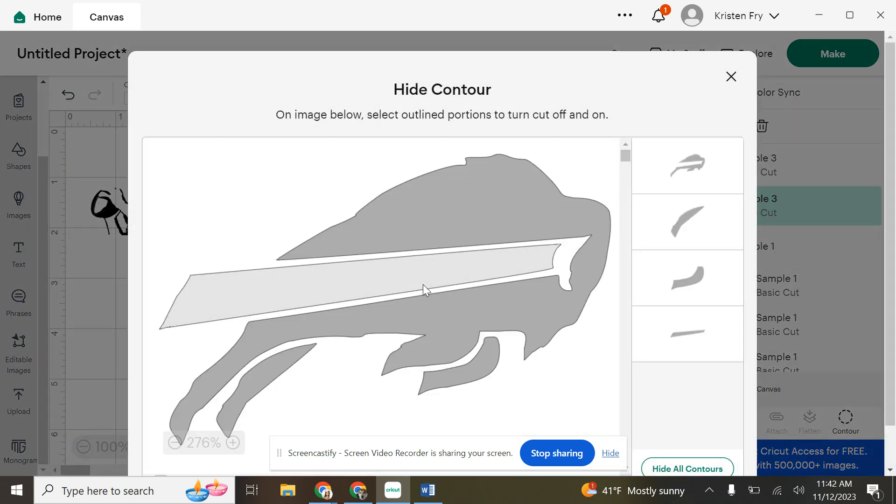
left_click(424, 283)
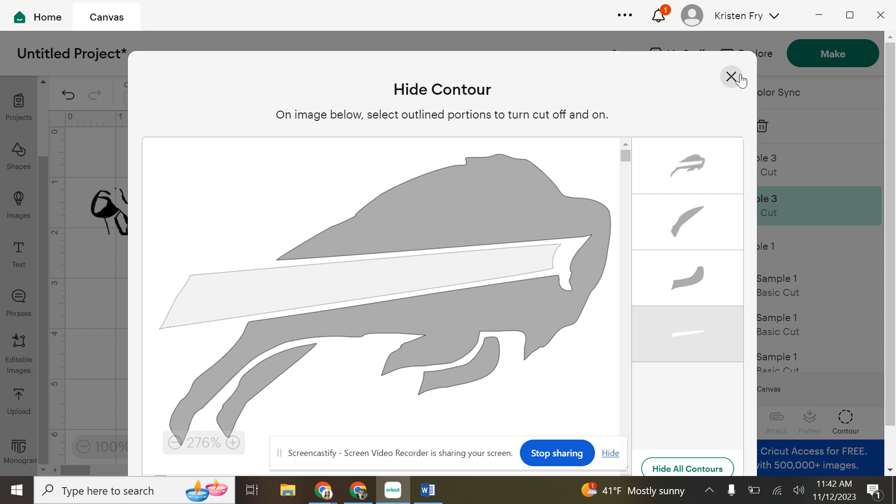
left_click(732, 76)
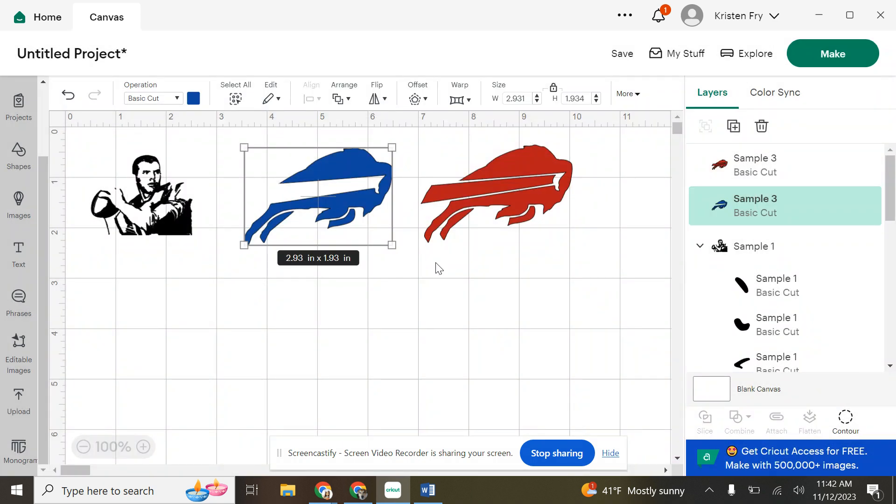
left_click(449, 280)
- Hide the body and both separate leg contours of the red bison logo, keeping only its streak, and deselect it
left_click(508, 190)
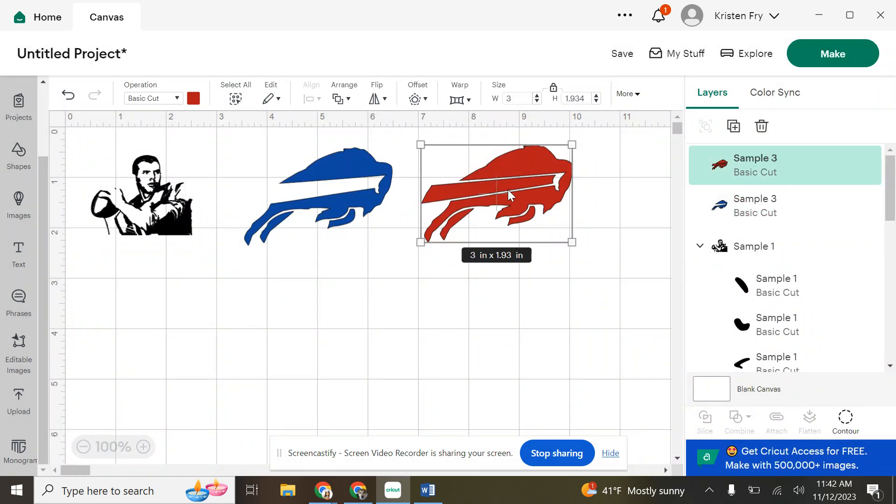
left_click(846, 417)
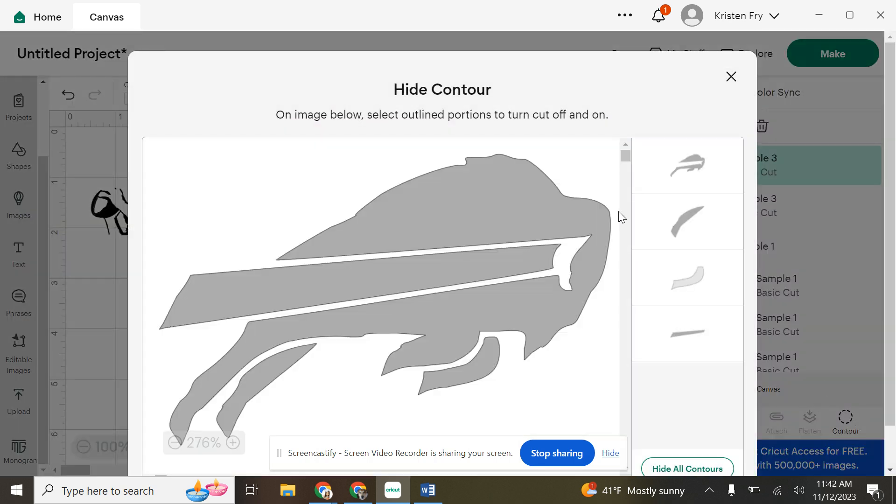
left_click(505, 201)
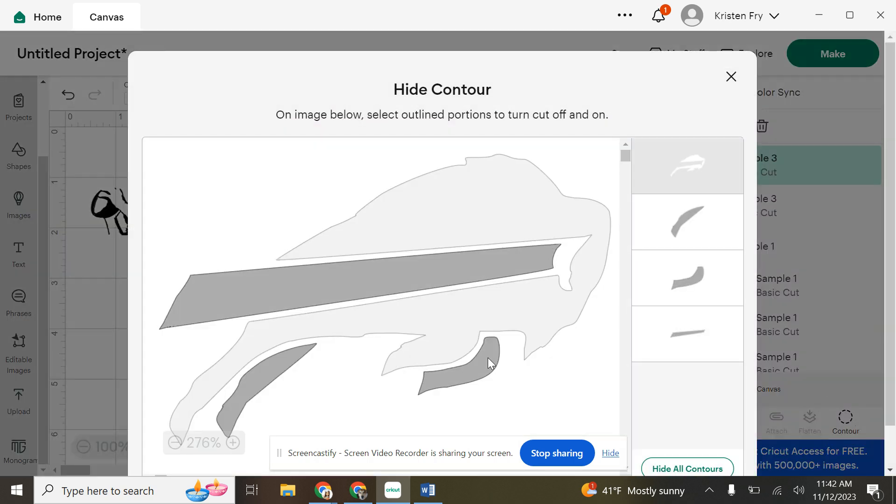
left_click(489, 357)
left_click(260, 377)
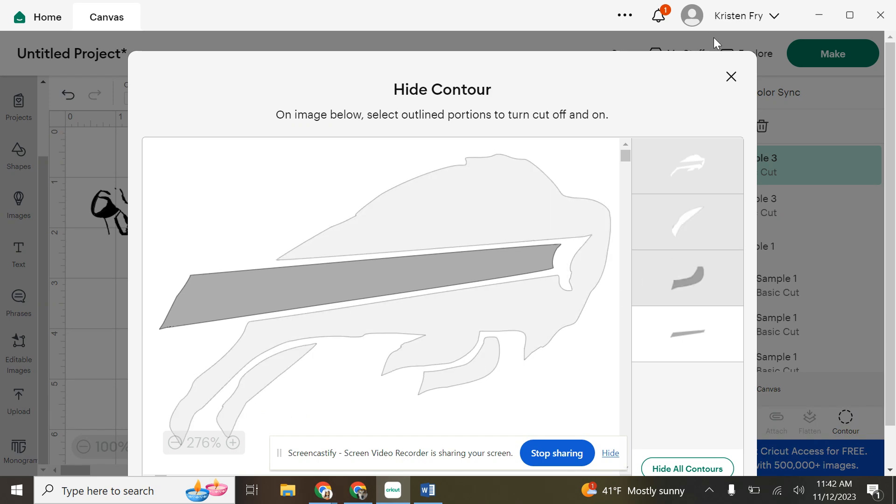
left_click(730, 78)
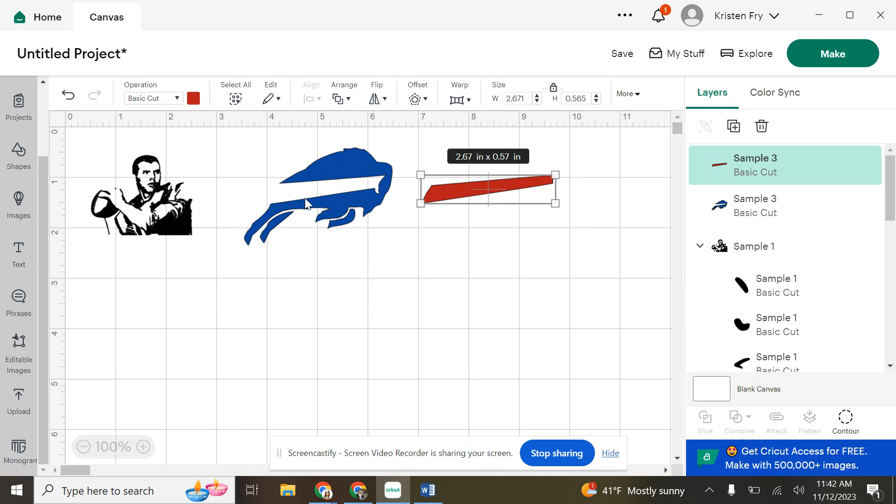
left_click(476, 318)
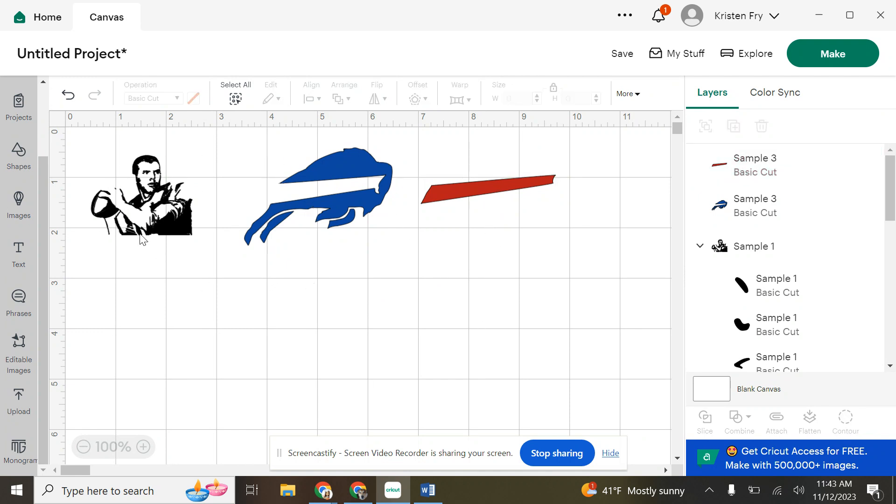
- Send the project to be made, loading all materials on a 12 in x 12 in mat
left_click(855, 57)
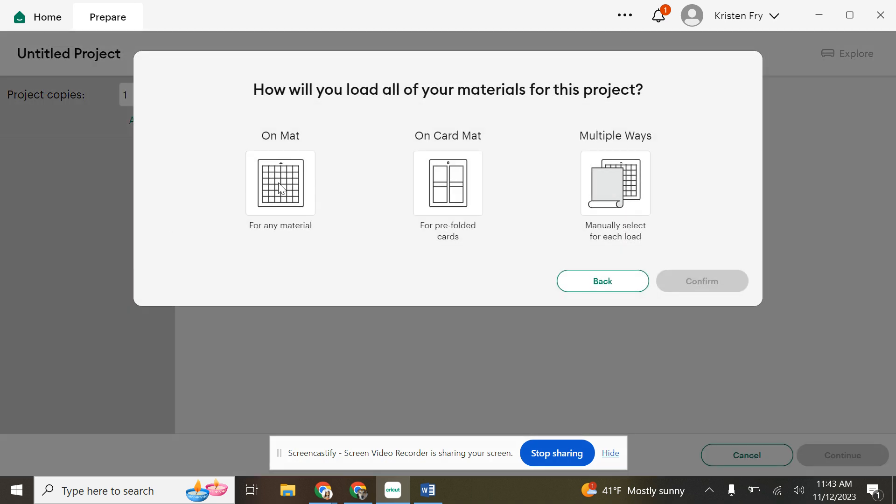
left_click(281, 188)
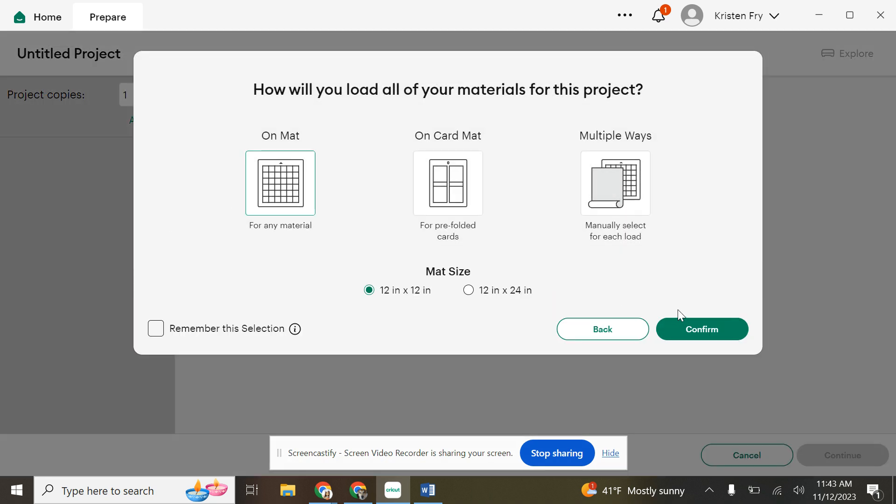
left_click(710, 326)
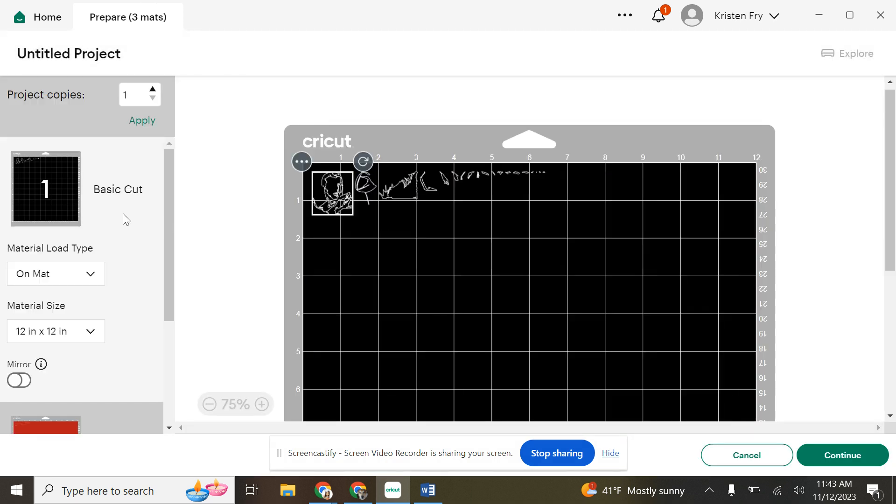
- Review the cut layouts on the red mat and the blue mat in the preview
scroll(180, 236, "down", 5)
scroll(122, 334, "down", 3)
scroll(122, 337, "down", 1)
left_click(66, 284)
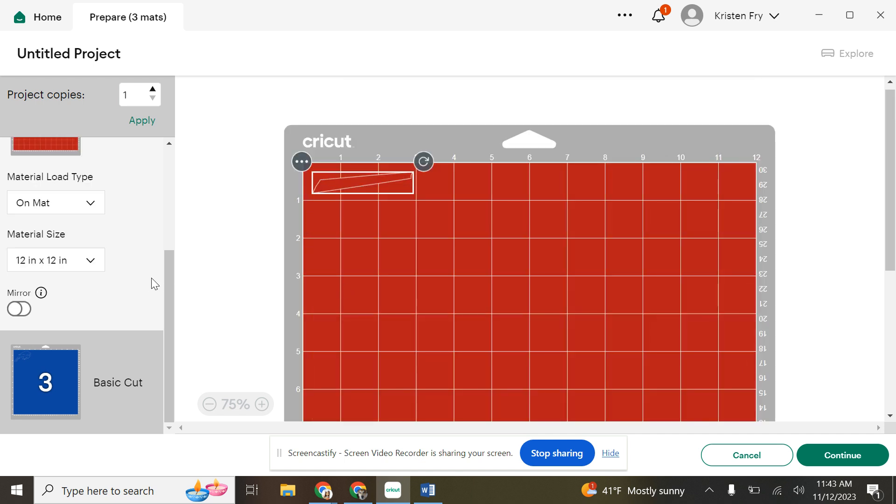
scroll(151, 278, "up", 3)
scroll(118, 372, "down", 3)
scroll(143, 286, "up", 1)
scroll(143, 292, "down", 1)
left_click(52, 385)
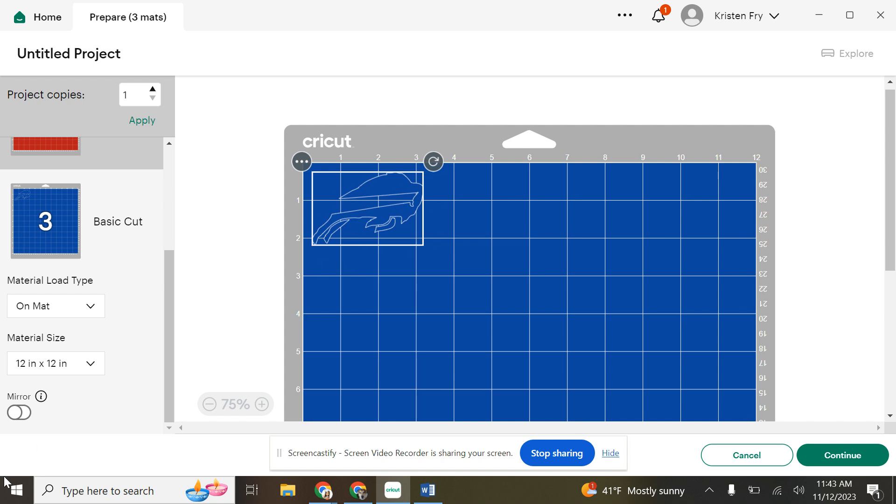
- Turn on mirroring for the blue mat to preview the flipped bison, and switch it off again
left_click(19, 412)
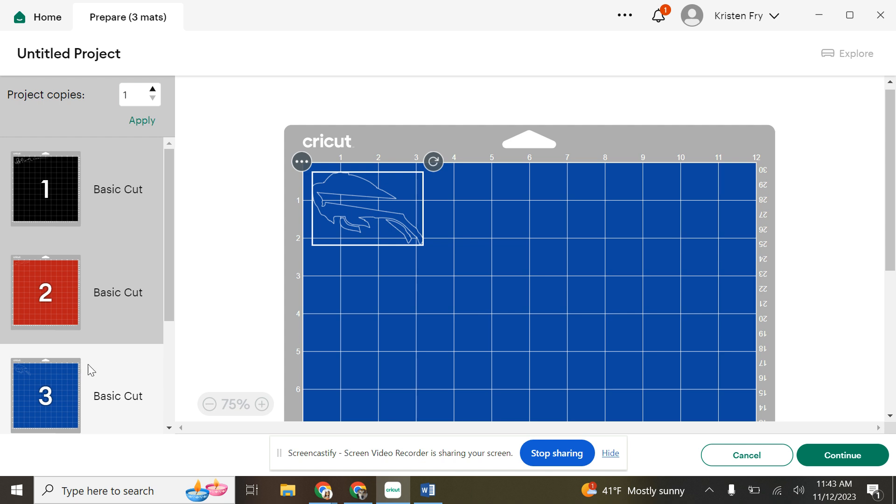
scroll(23, 411, "down", 3)
scroll(28, 402, "down", 1)
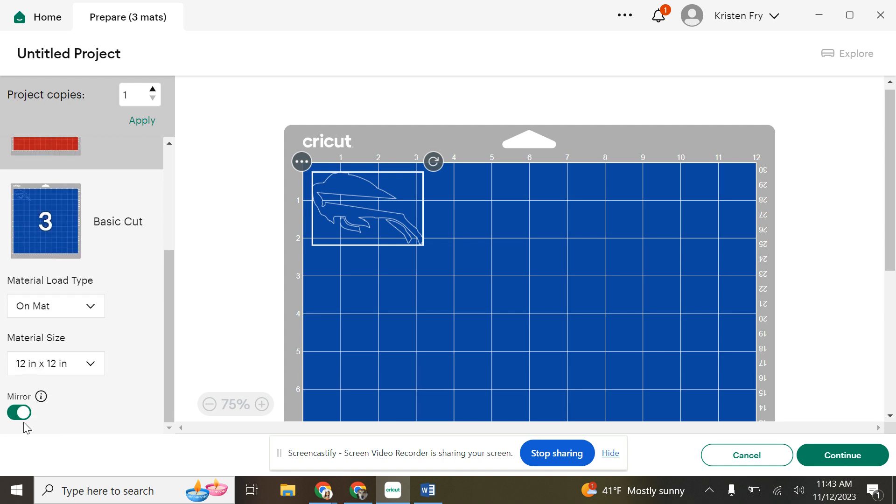
left_click(20, 414)
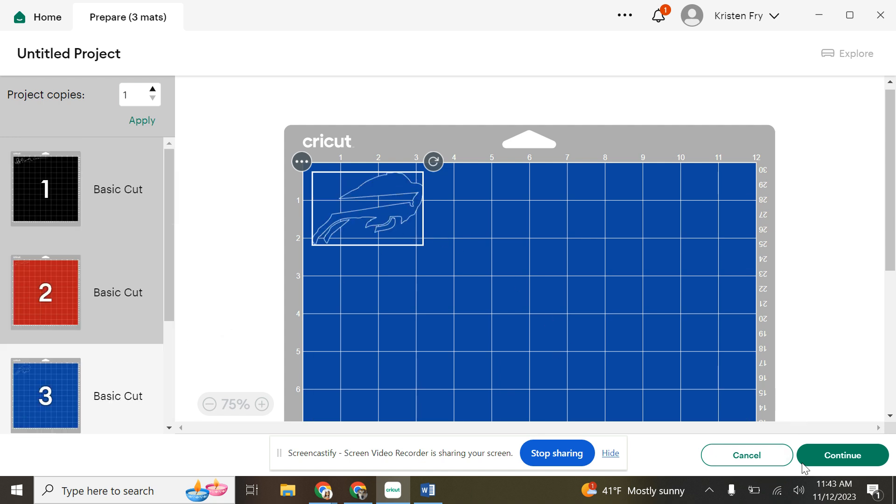
- Continue from the mat preview to the machine connection stage and request cancellation of the cut
left_click(842, 455)
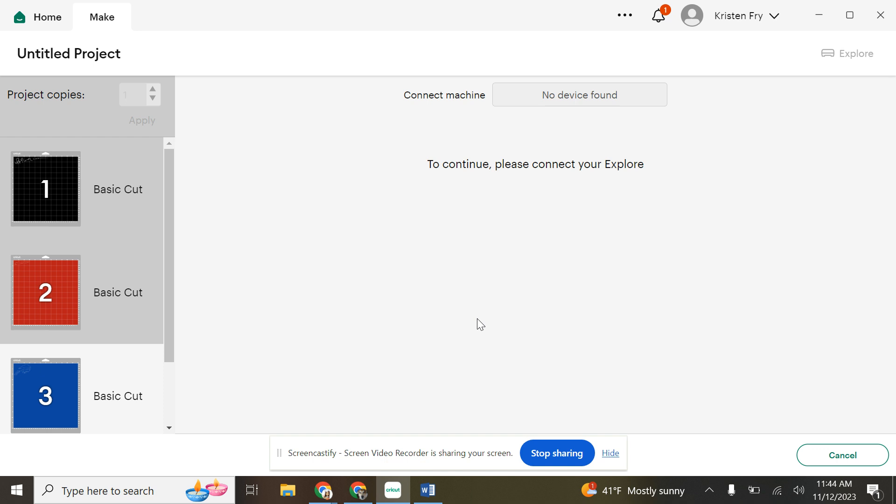
left_click(854, 457)
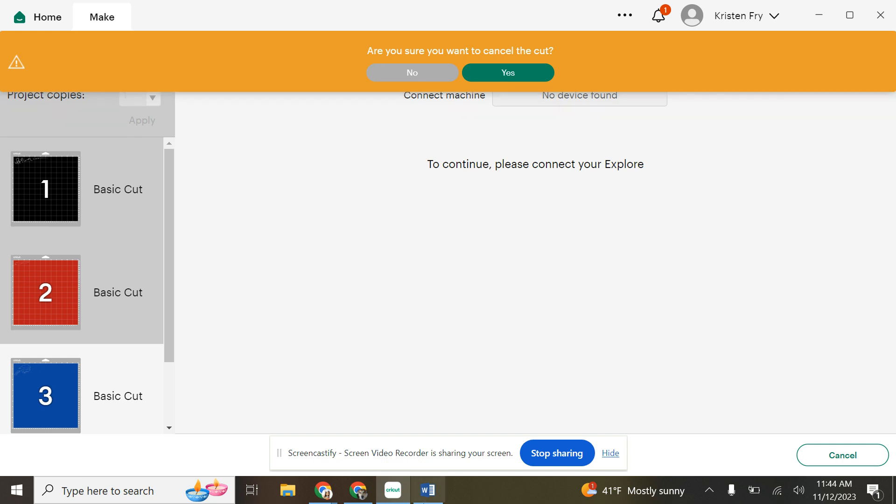
left_click(332, 491)
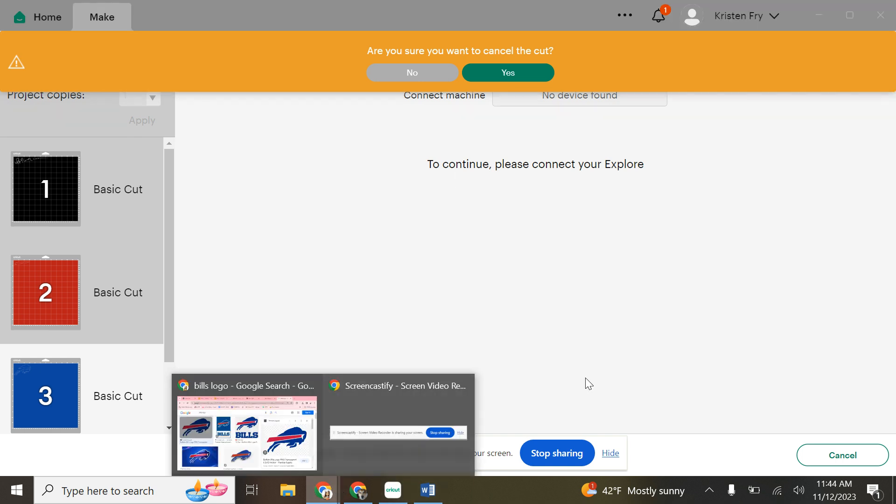